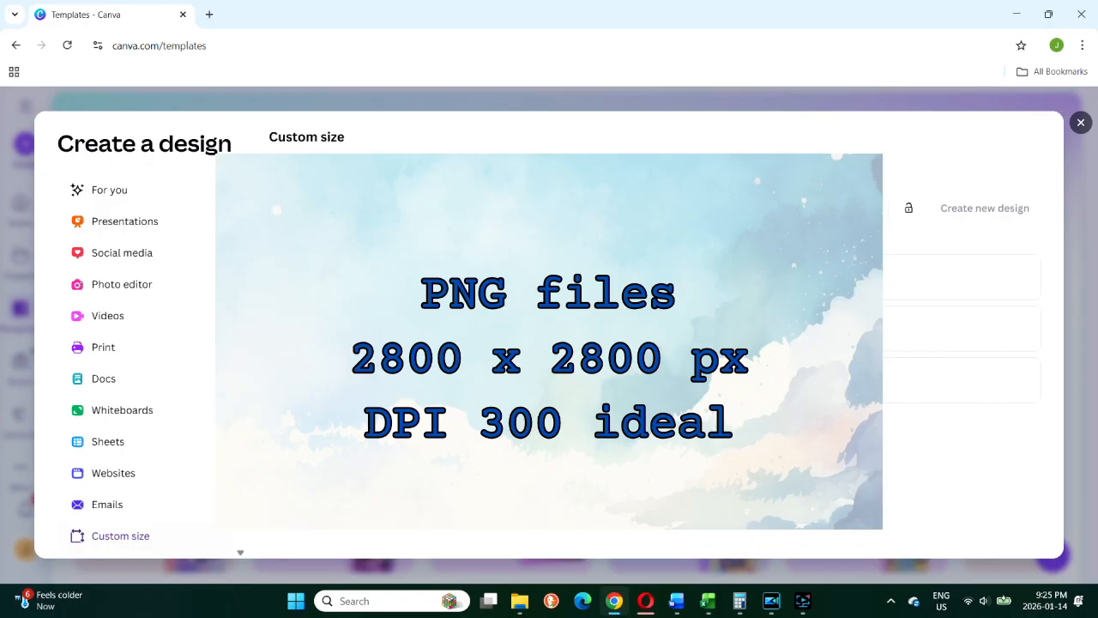
Create a new custom-size design of 2800 × 2800 px
type("2800")
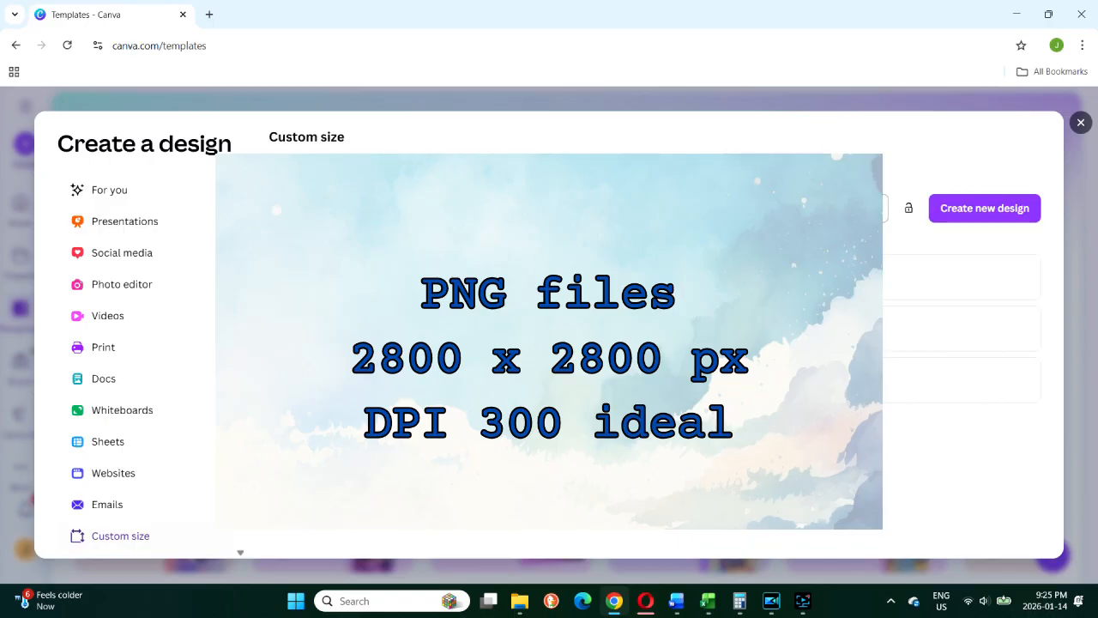
left_click(995, 206)
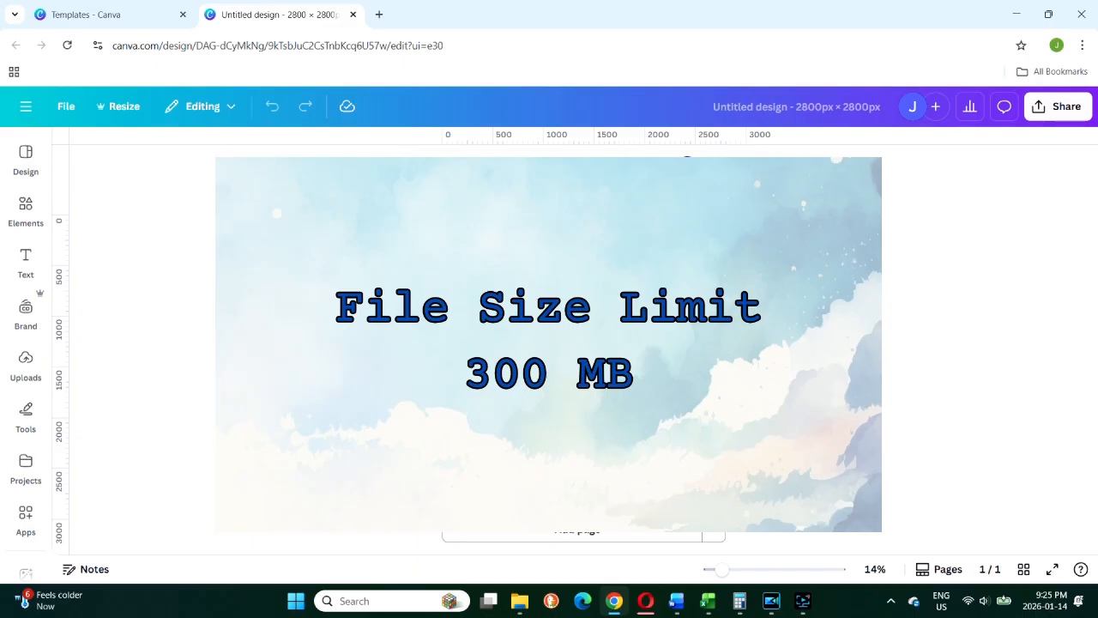
Return to the custom size settings and create a second design of 450 × 600 px for a small sticker
left_click(116, 14)
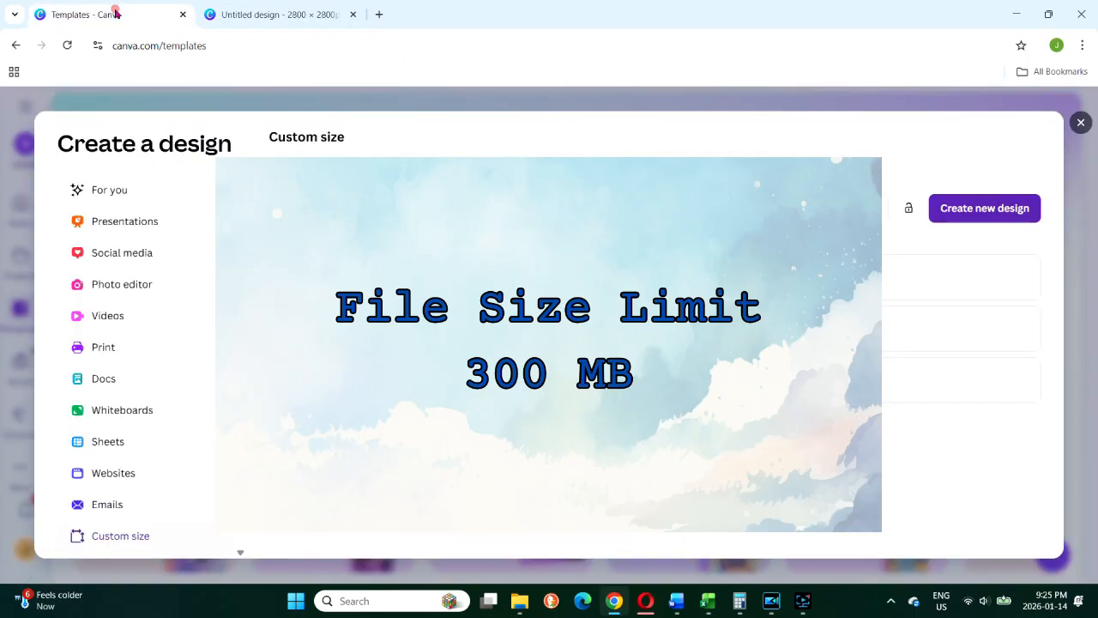
left_click(316, 211)
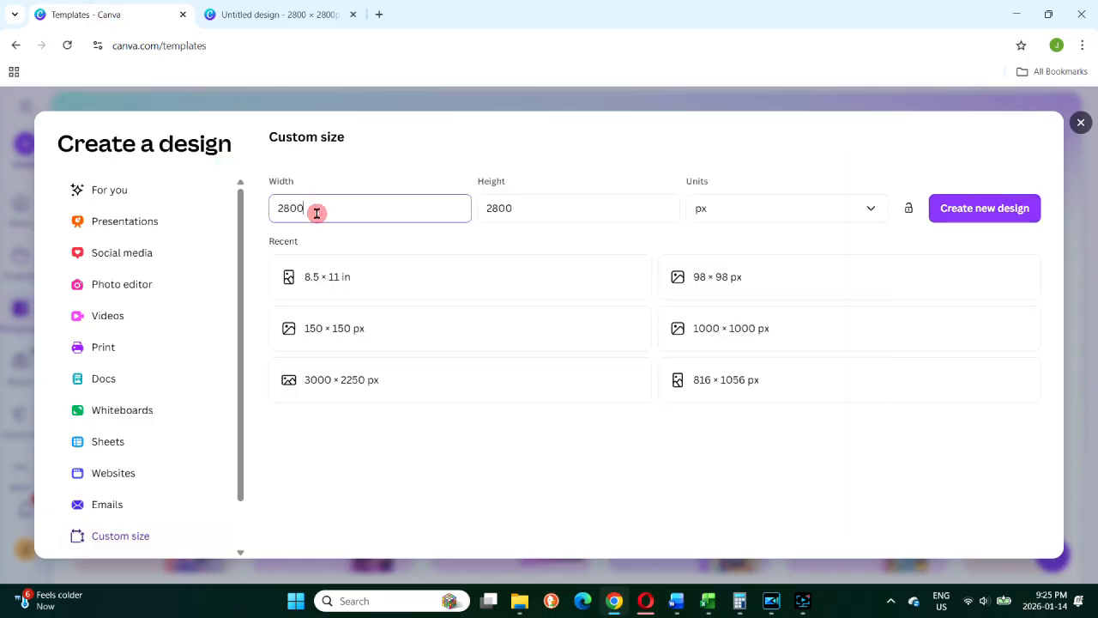
key("BackSpace")
key("BackSpace")
type("5")
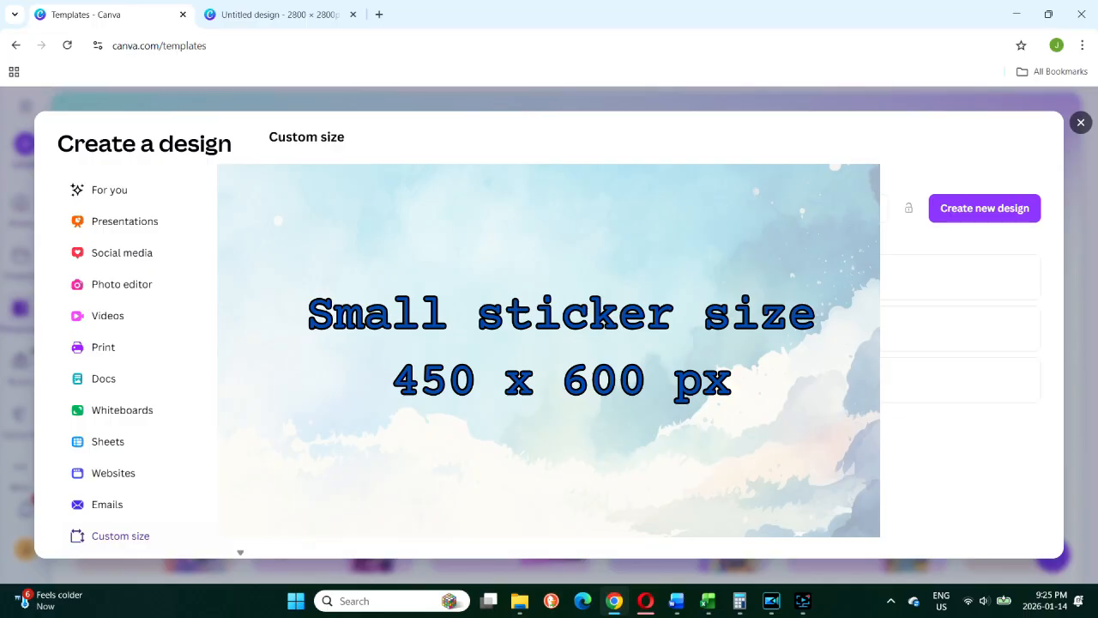
type("6")
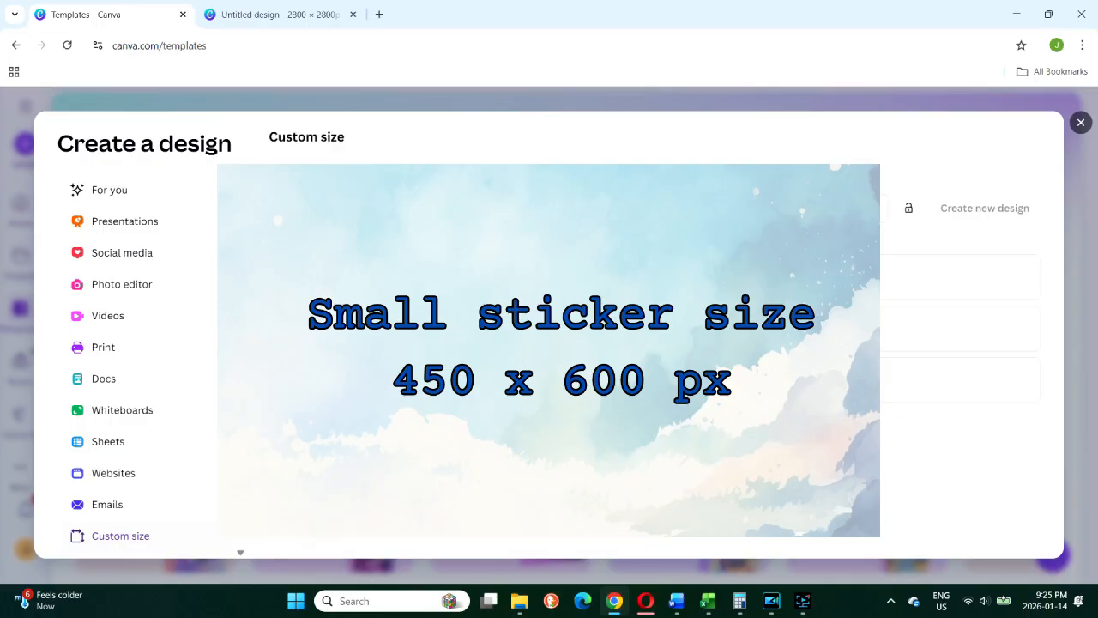
type("0")
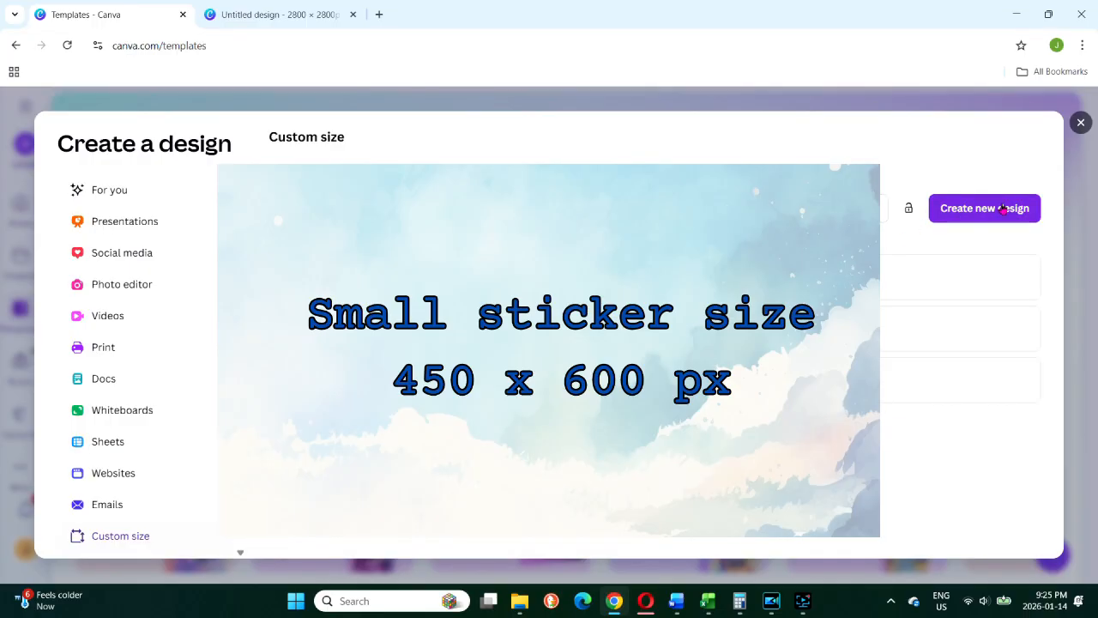
left_click(1009, 208)
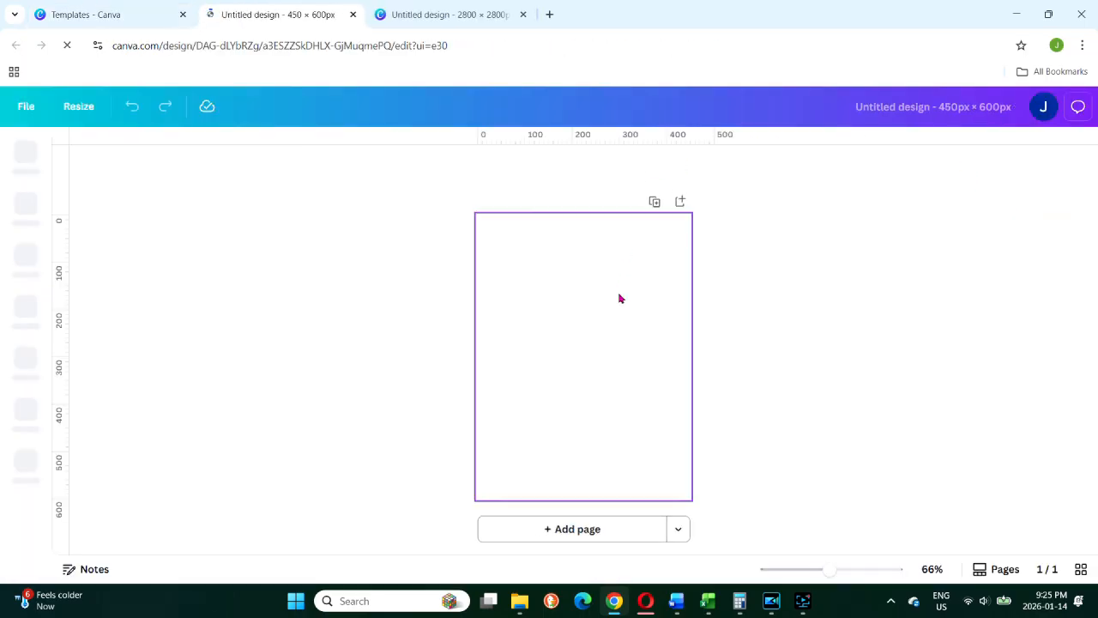
left_click(627, 320)
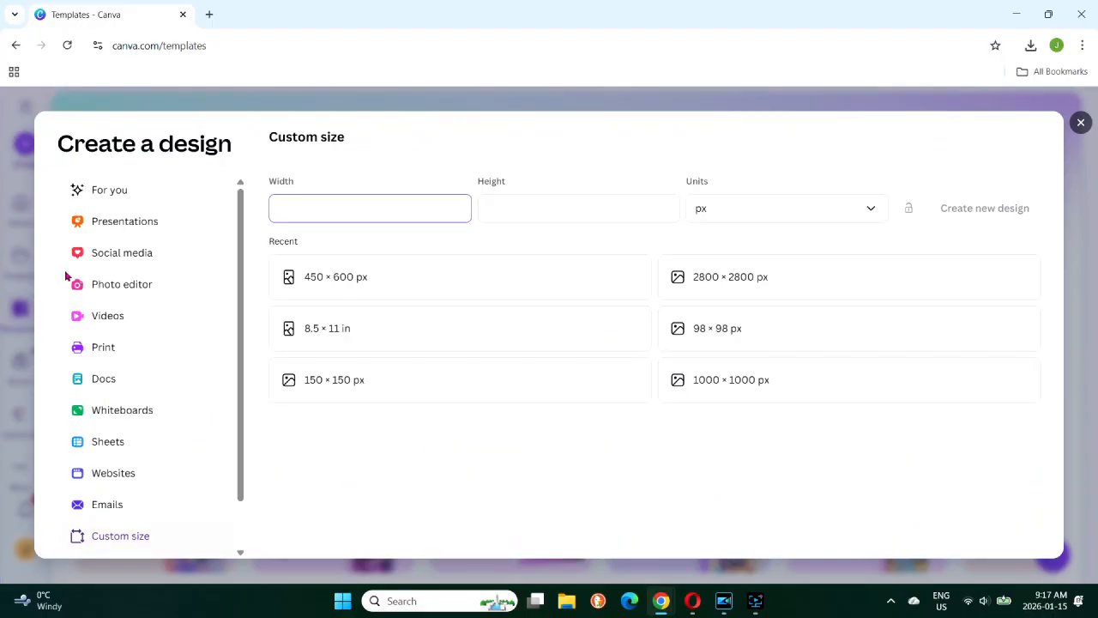
Create a custom-size design in inches, 8.5 in wide and 11 in high
left_click(121, 531)
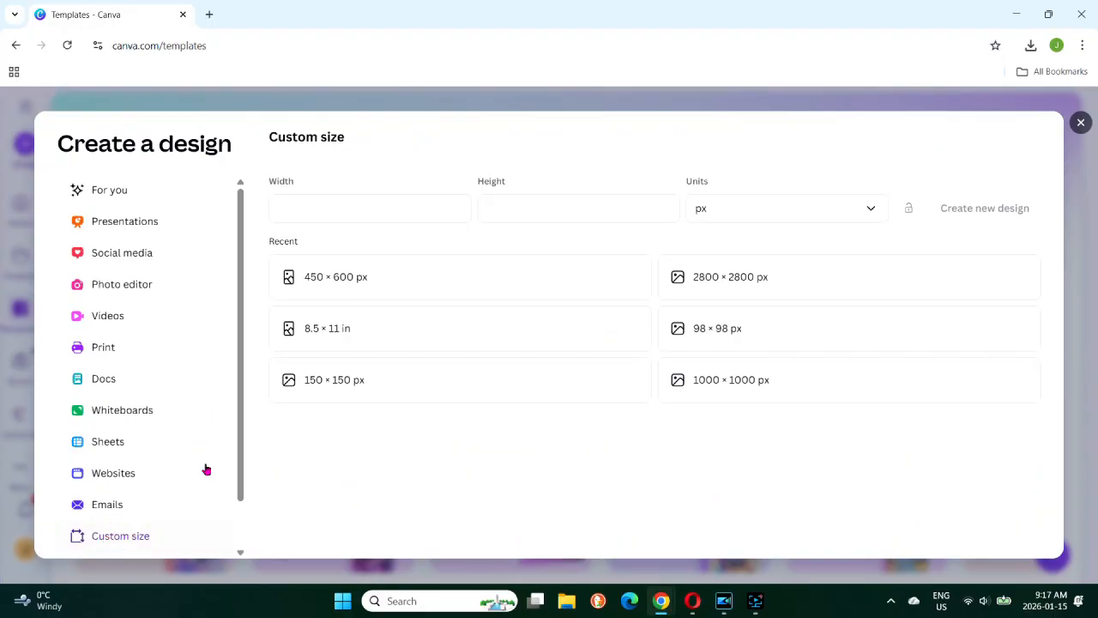
left_click(869, 209)
left_click(712, 277)
left_click(316, 205)
type("8.5")
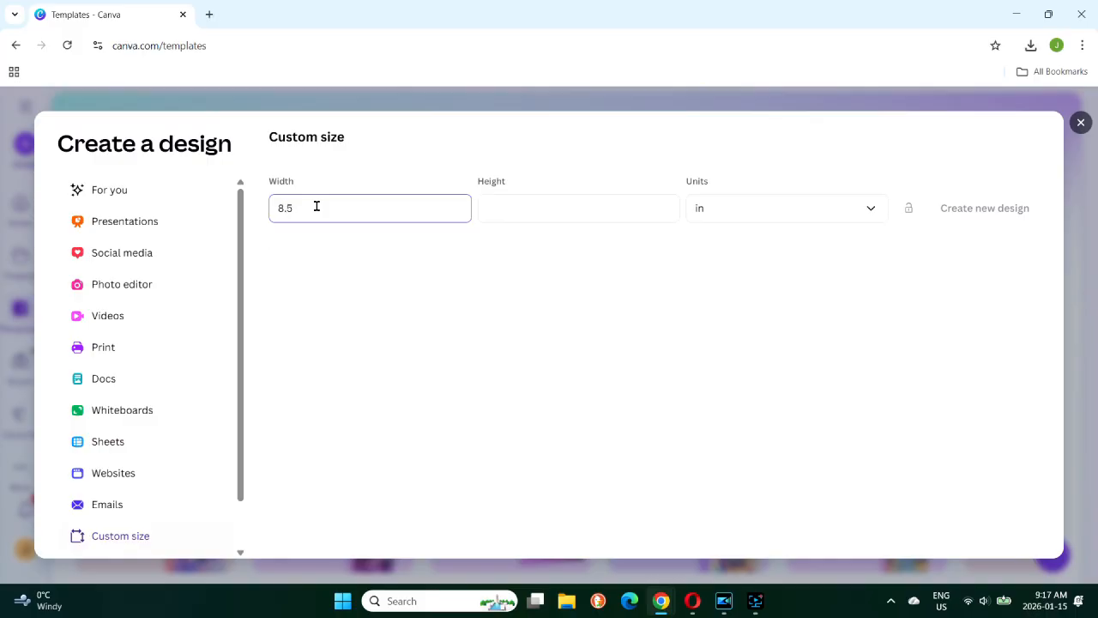
key("Tab")
type("11")
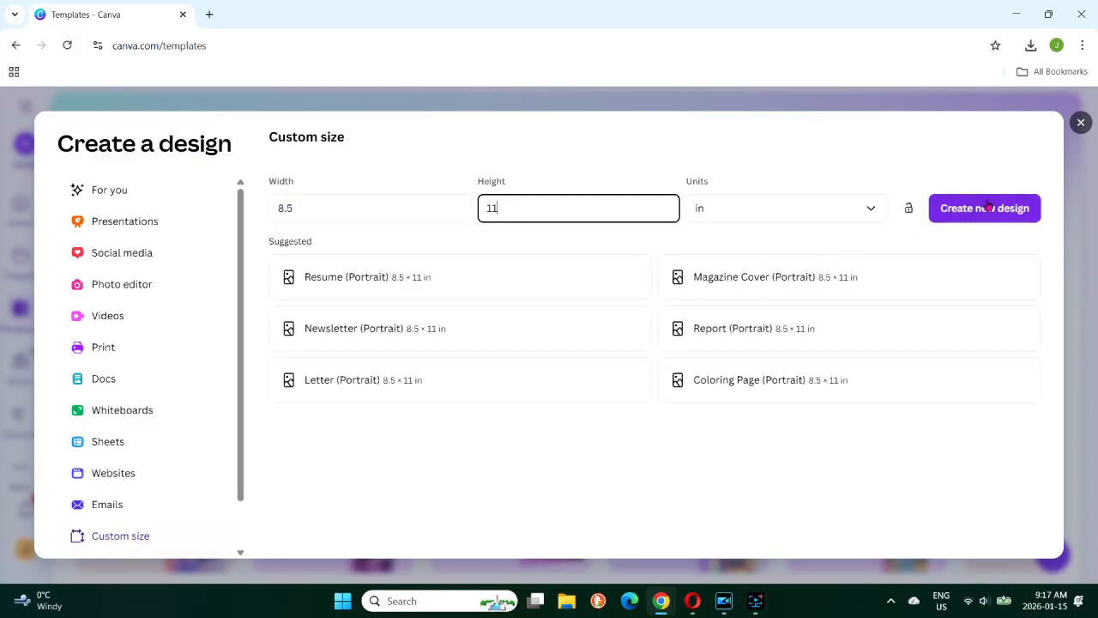
left_click(989, 206)
Place the uploaded yellow puppy image on the page and open the list of saved projects
left_click(26, 360)
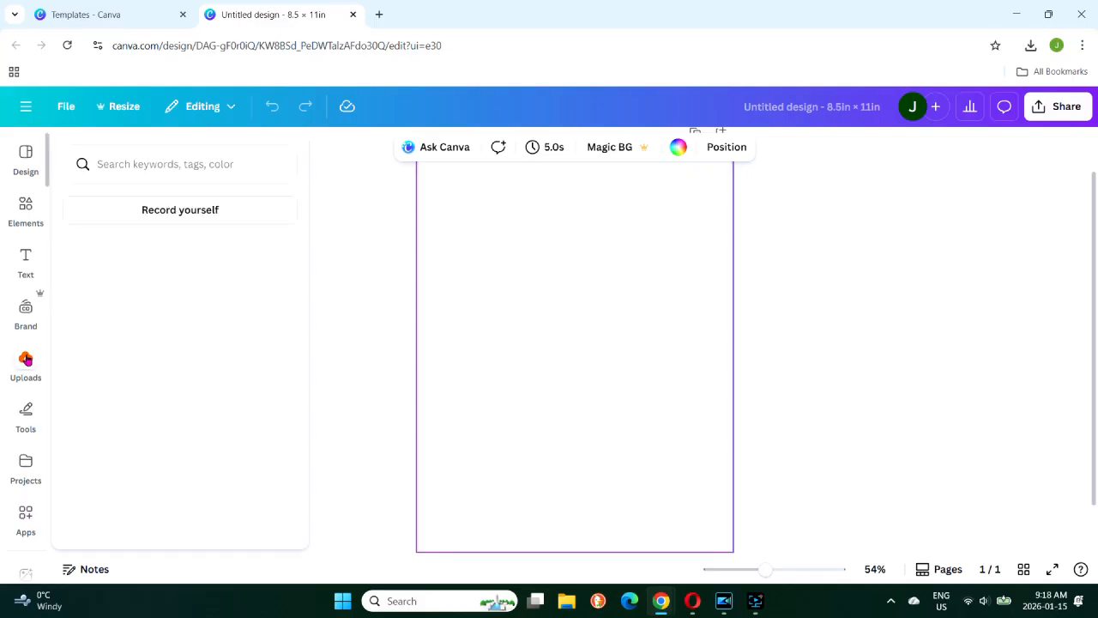
left_click(95, 340)
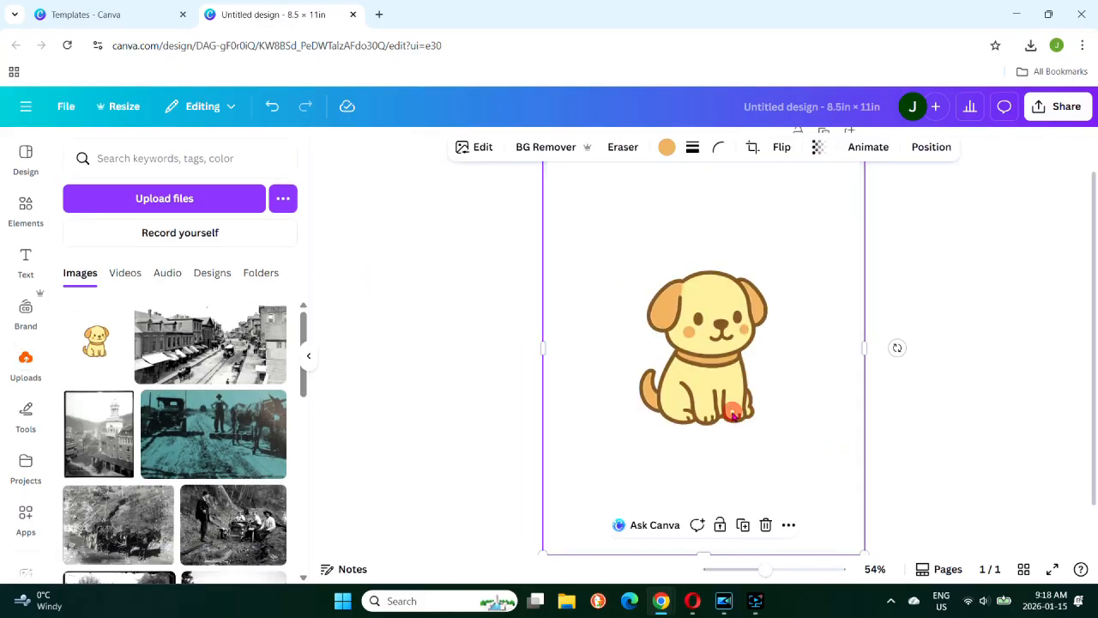
left_click(23, 467)
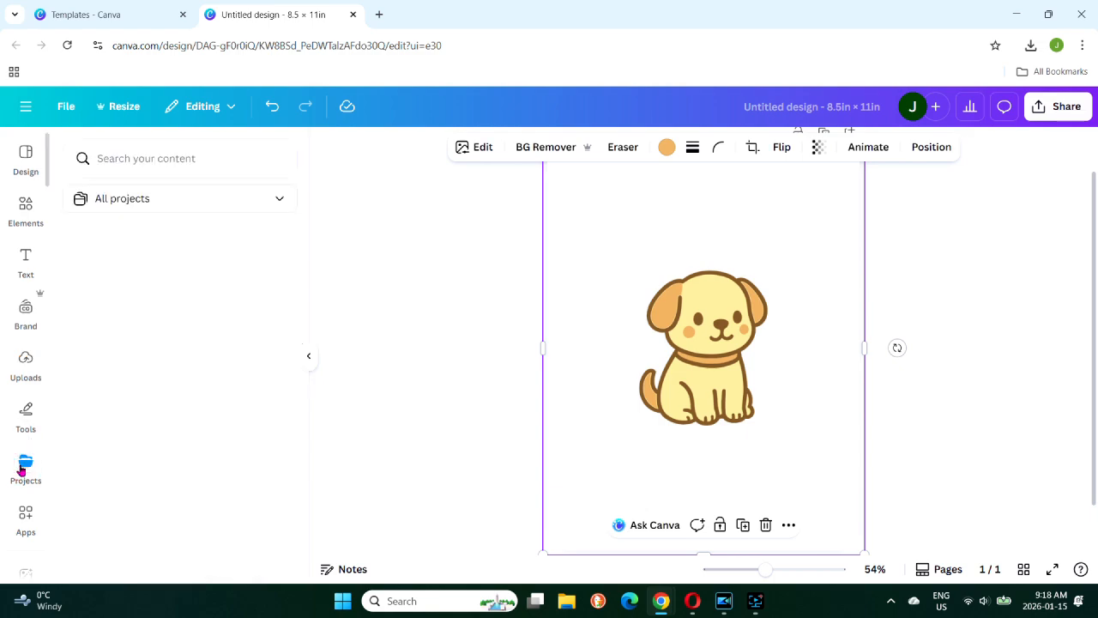
left_click(206, 241)
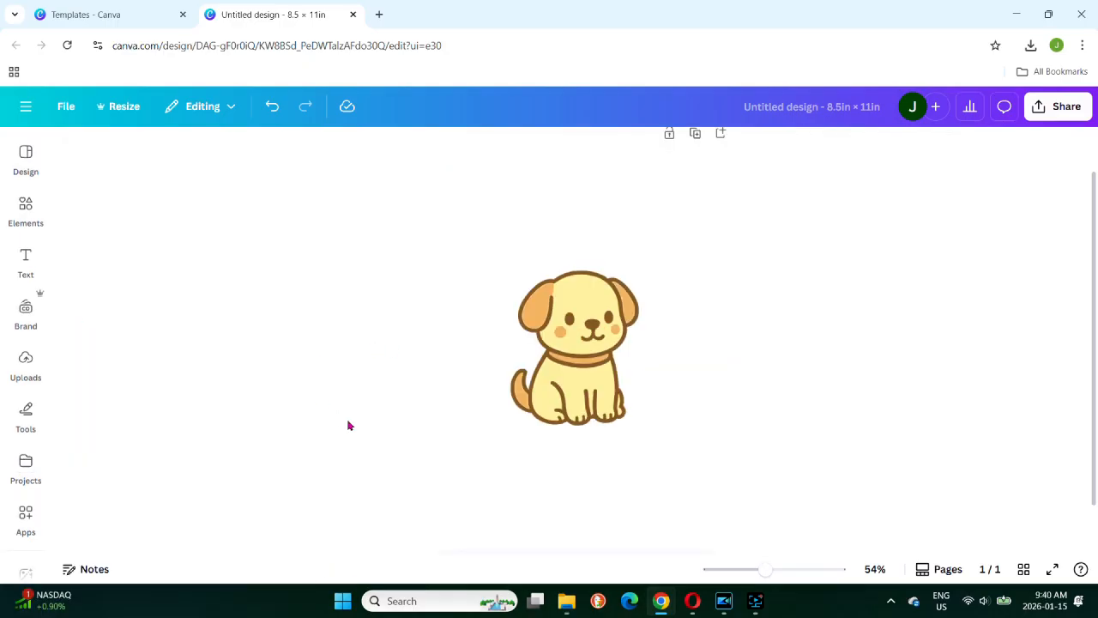
Search the elements for "cute puppy graphic", generate images from that prompt and pick the white-and-cream puppy
left_click(473, 481)
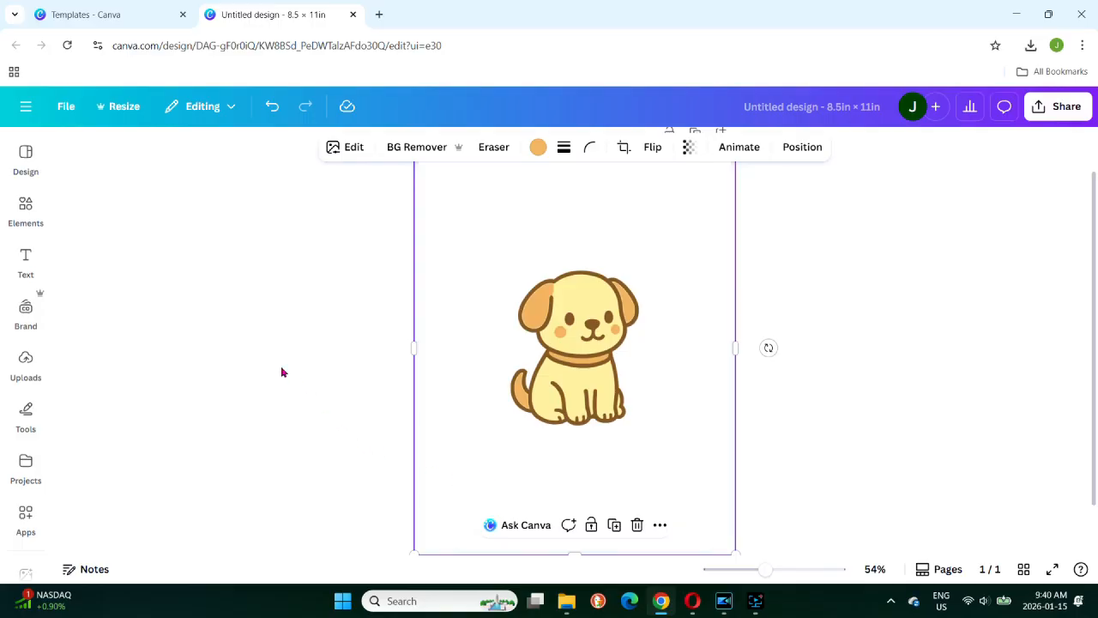
left_click(26, 208)
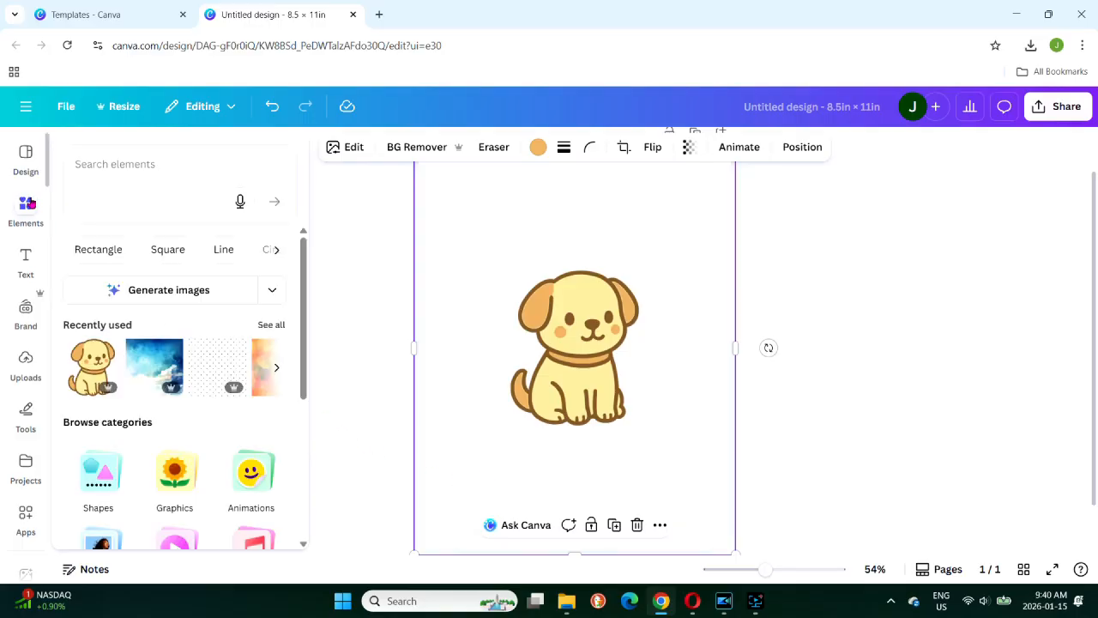
left_click(94, 160)
type("cute puppy graphic")
key("Return")
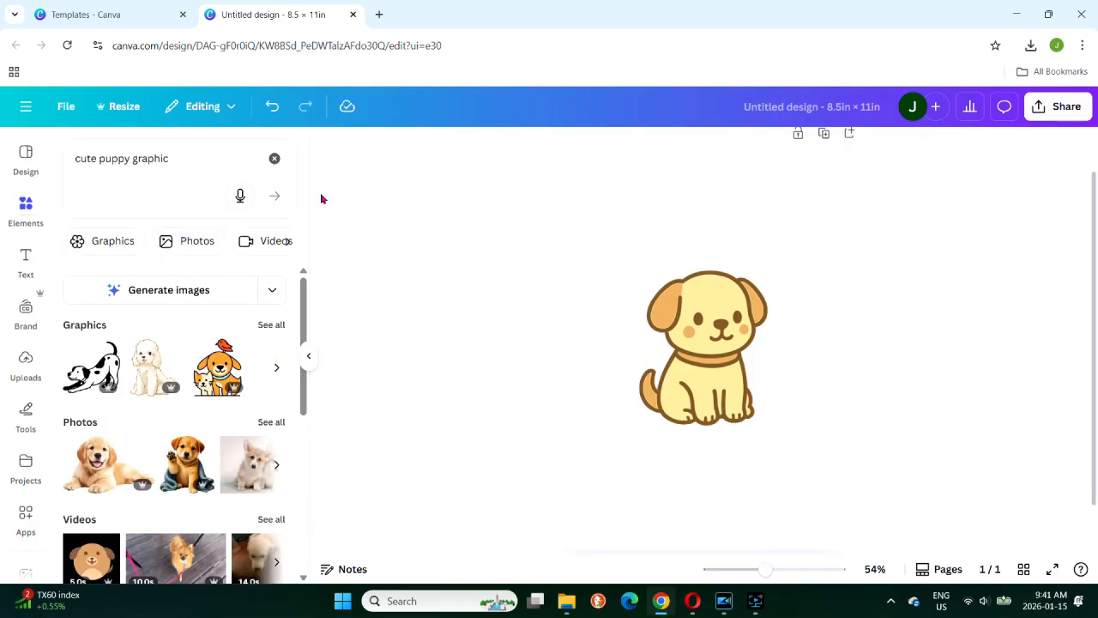
left_click(165, 284)
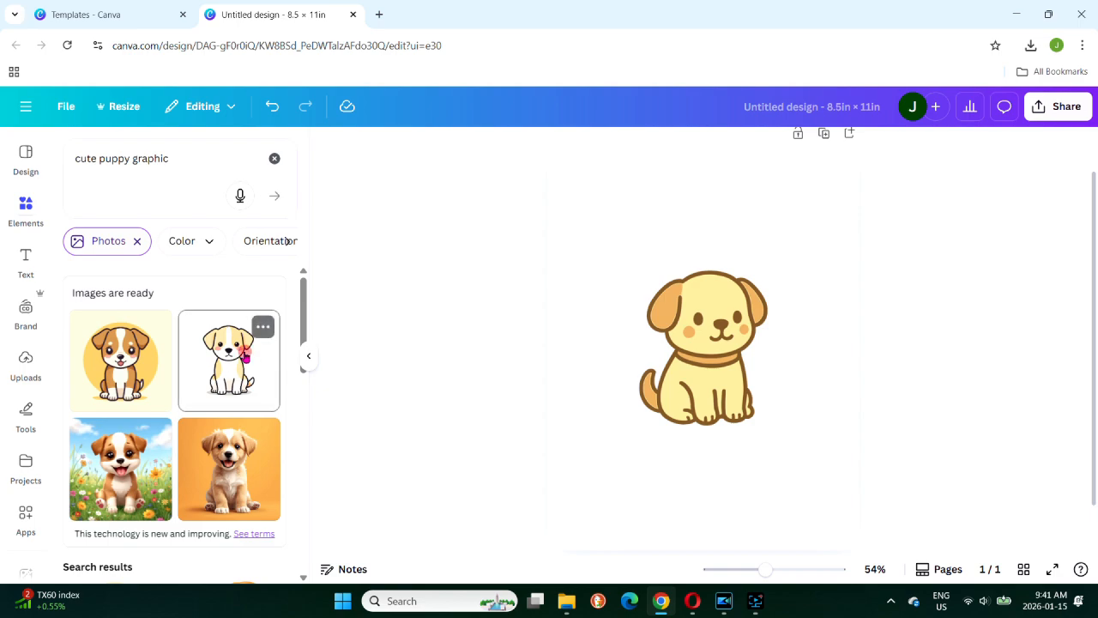
left_click(244, 356)
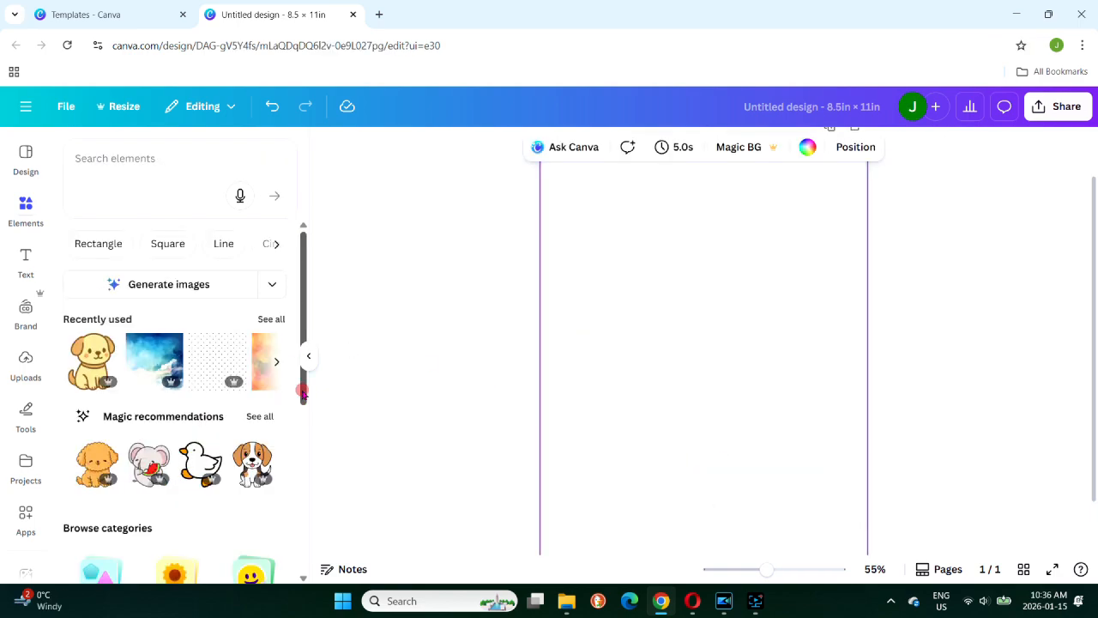
Look through the "cute puppy" results in the Graphics category for a suitable puppy illustration
scroll(308, 457, "down", 3)
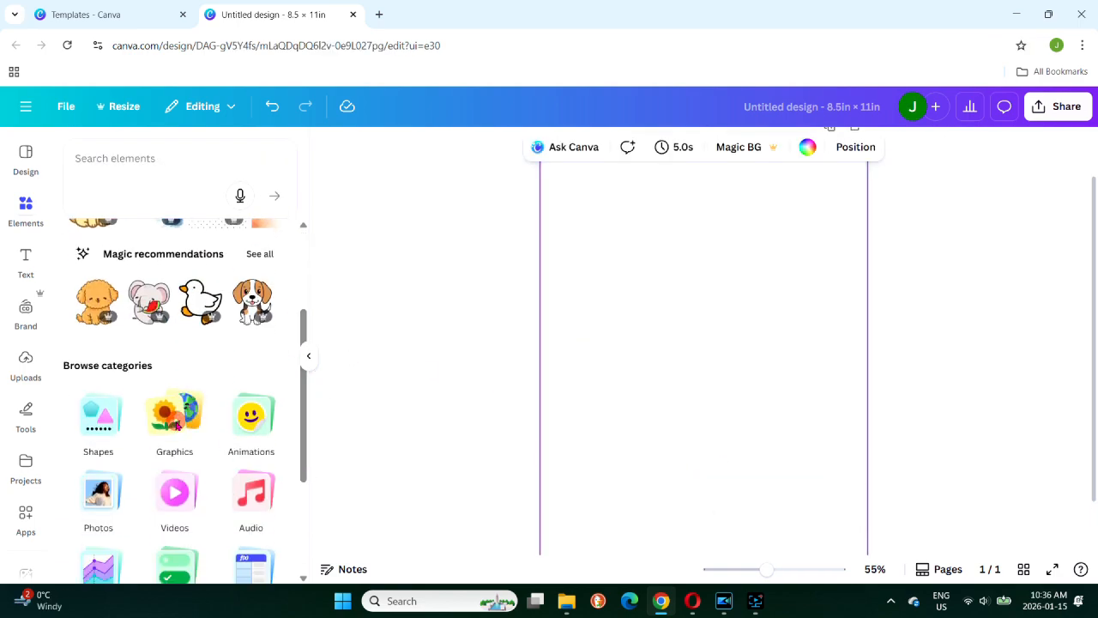
left_click(176, 422)
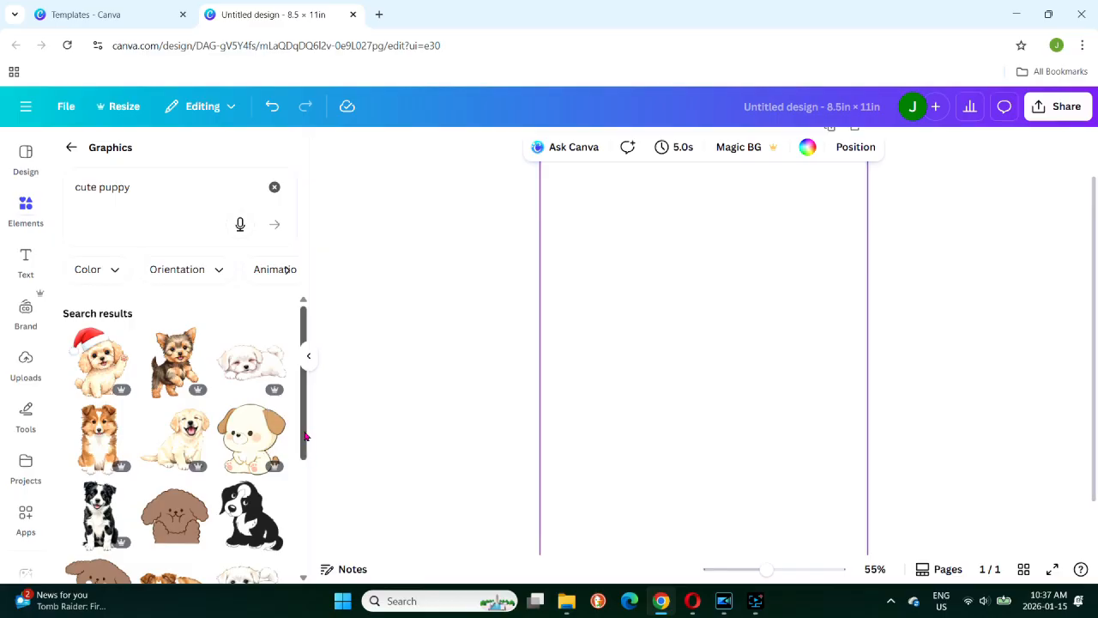
scroll(306, 446, "down", 3)
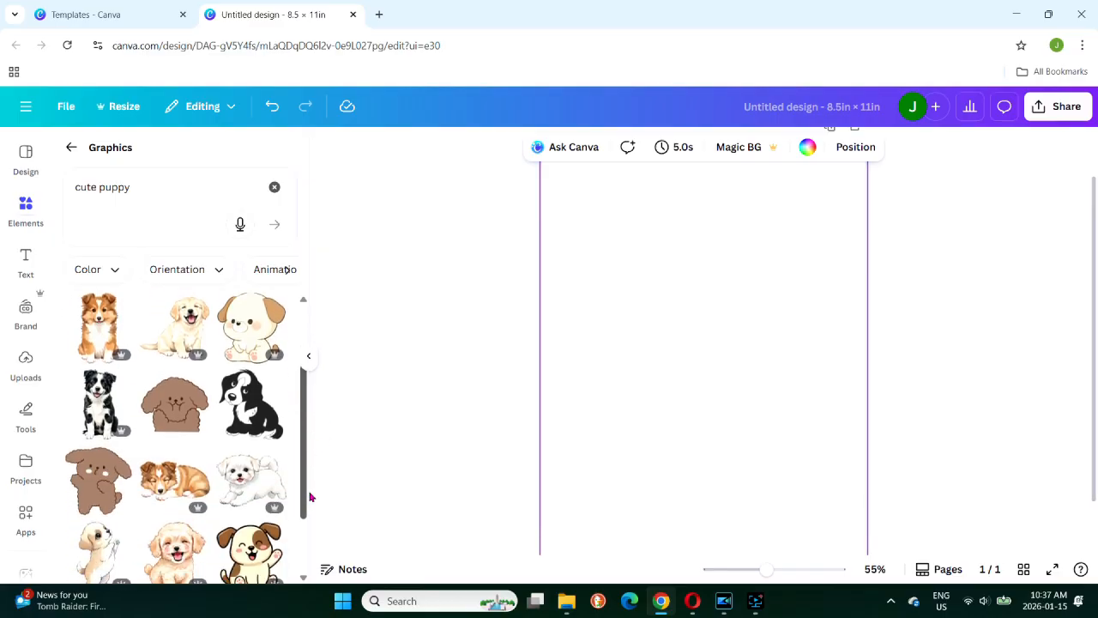
scroll(311, 515, "down", 2)
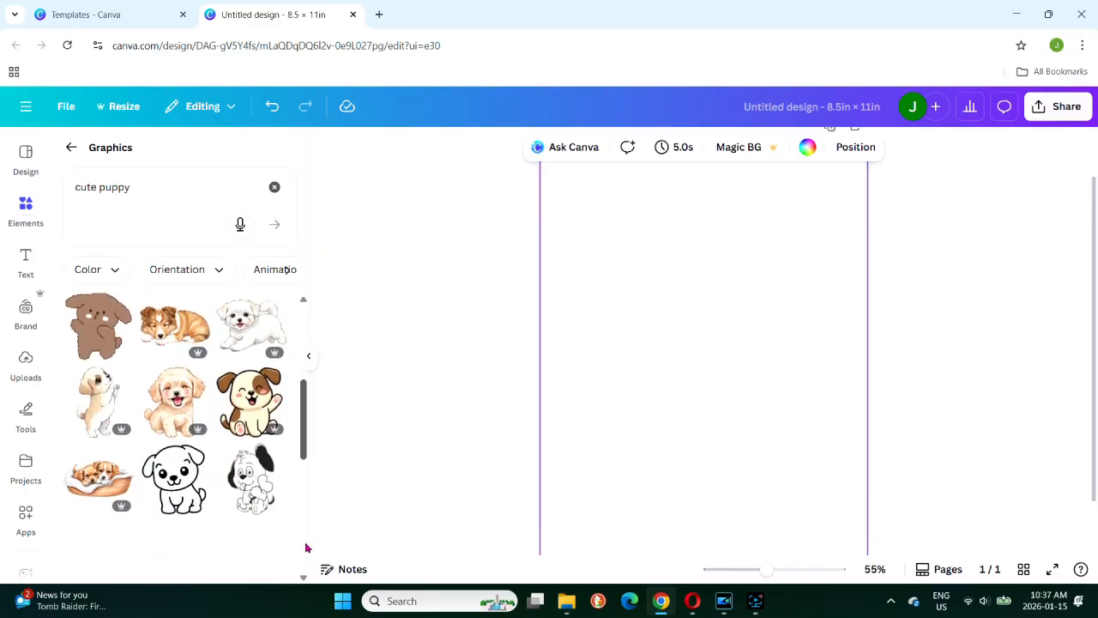
scroll(307, 548, "down", 2)
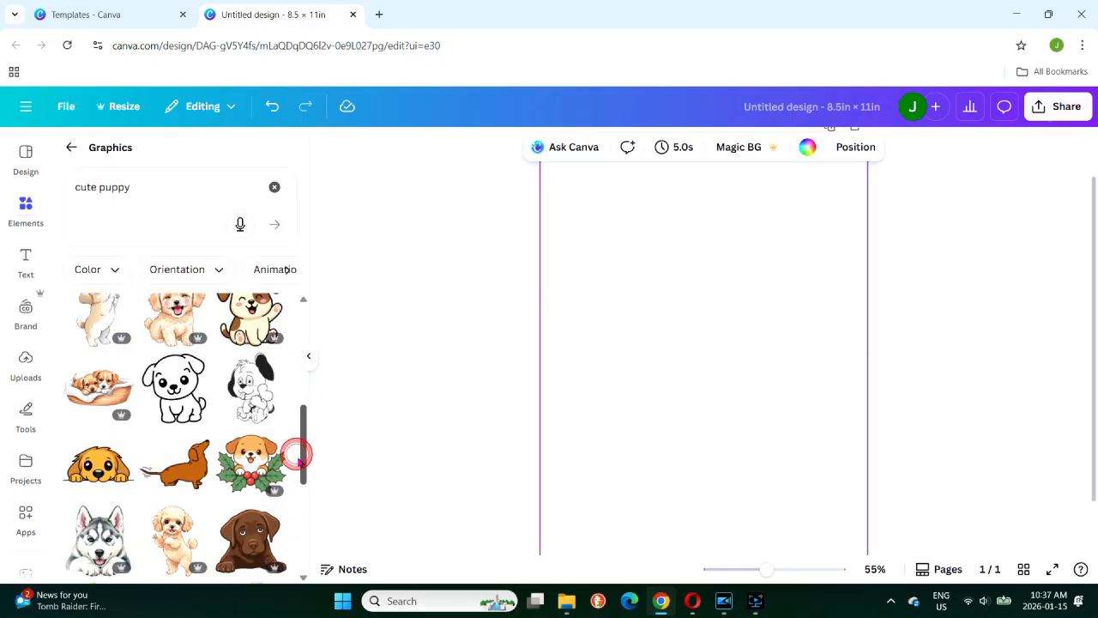
left_click_drag(304, 473, 307, 568)
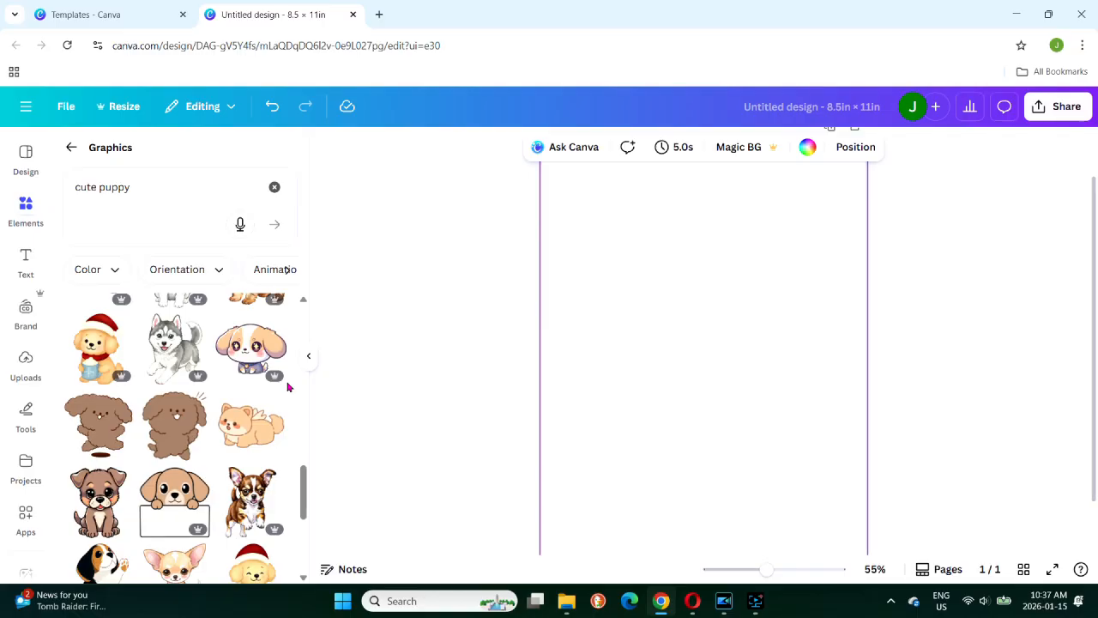
Add the waving puppy with the brown eye patch to the page and enlarge it to nearly the page width
mouse_move(280, 380)
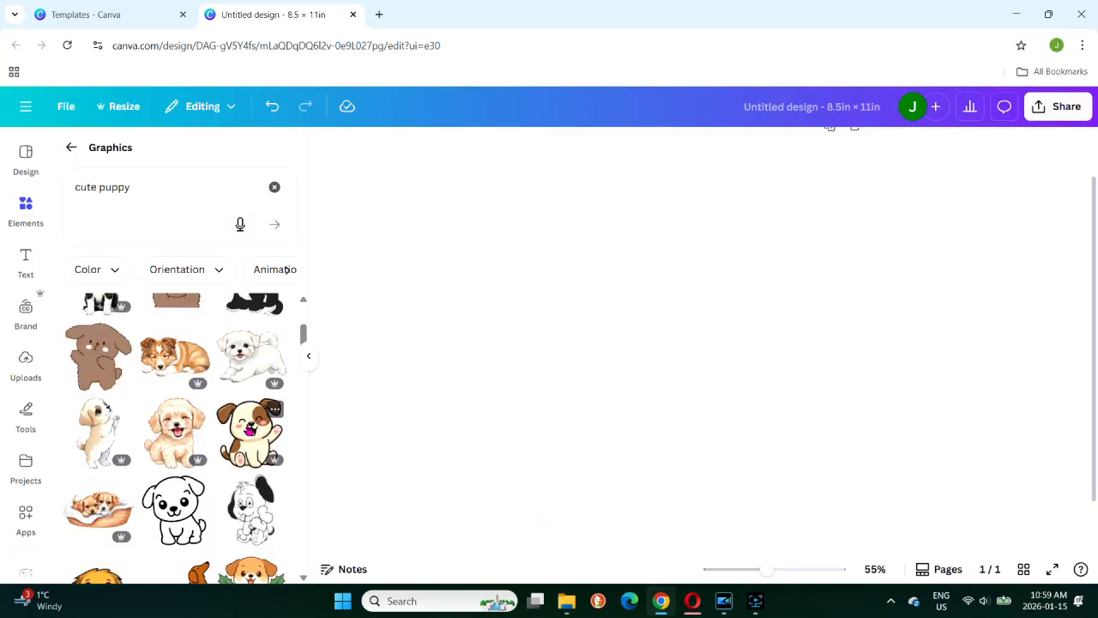
left_click(247, 437)
left_click_drag(611, 250, 574, 216)
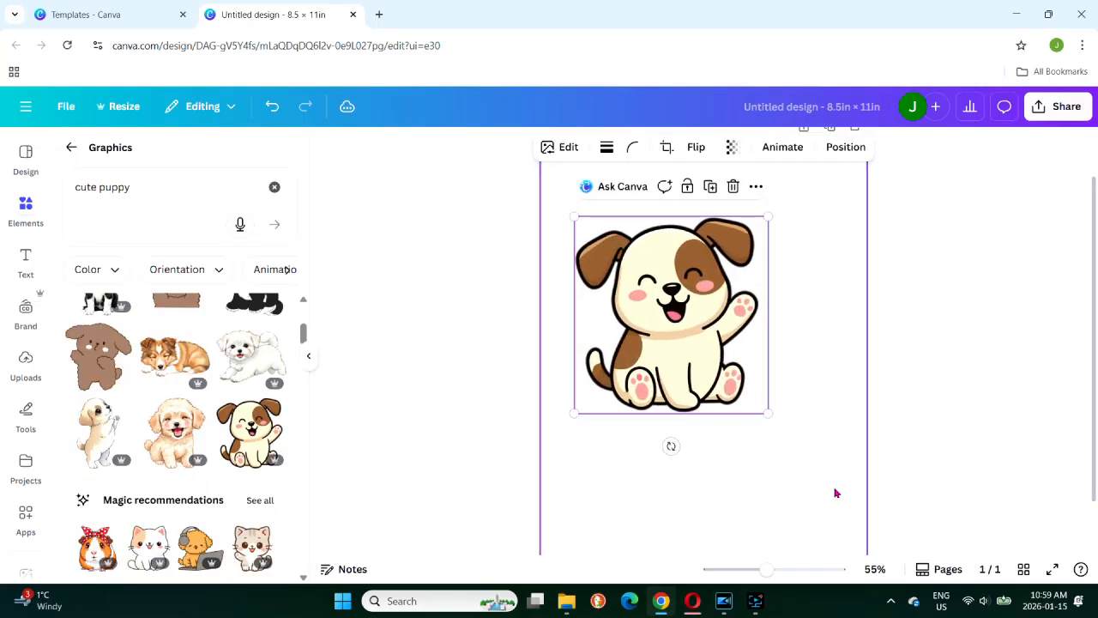
left_click_drag(769, 413, 846, 485)
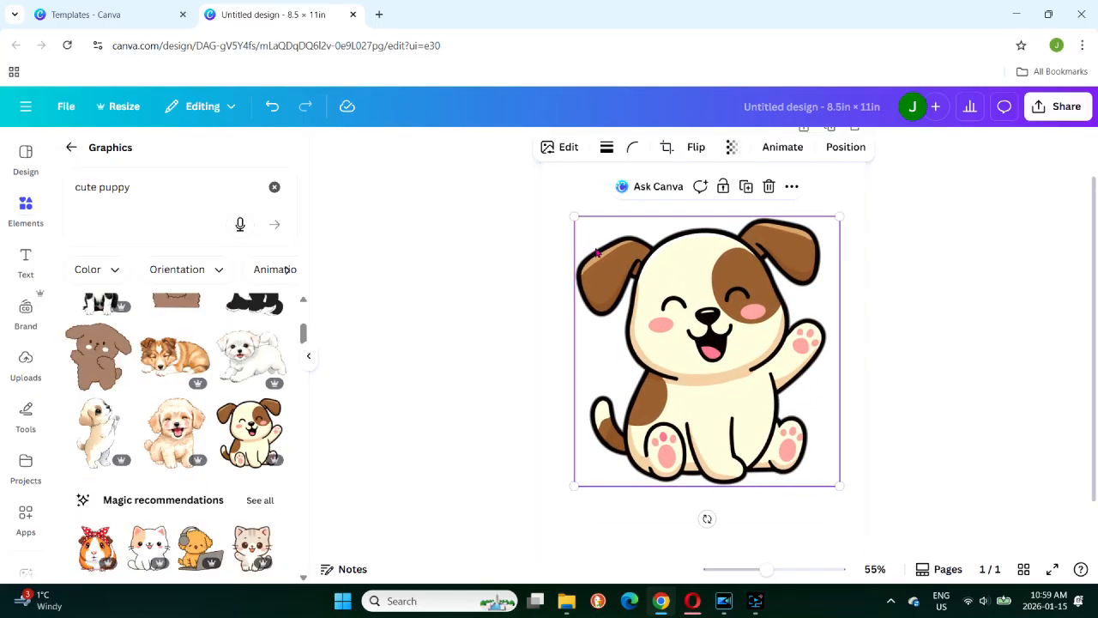
Review the puppy graphic's image editing options, including the Adjust settings, Magic Studio, Style Match and Filters
left_click(568, 147)
left_click(103, 256)
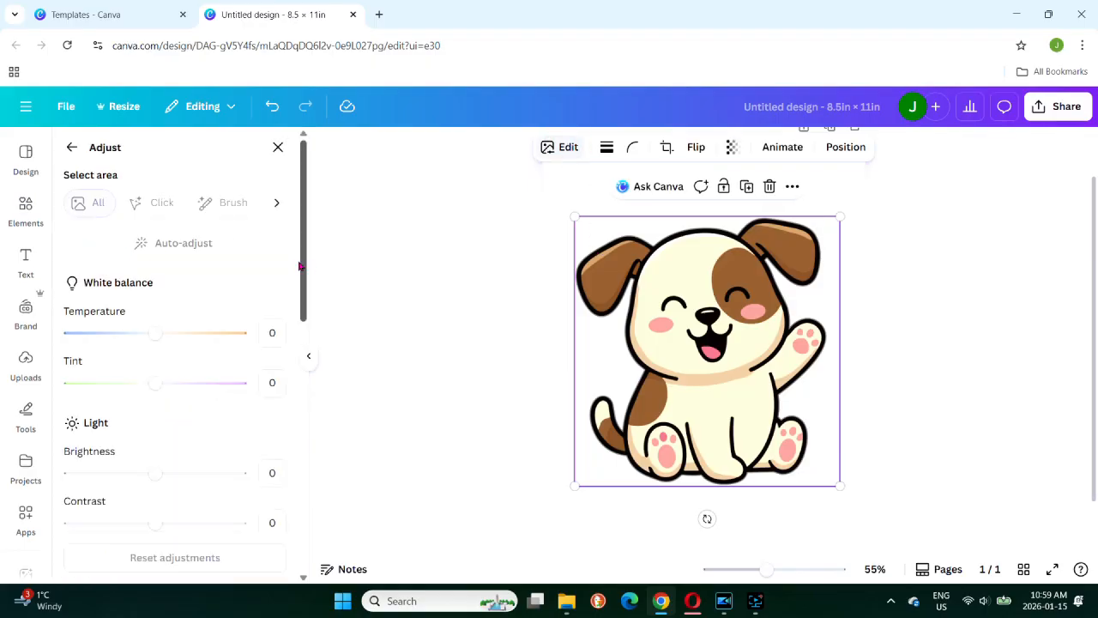
left_click_drag(301, 270, 304, 417)
left_click(72, 148)
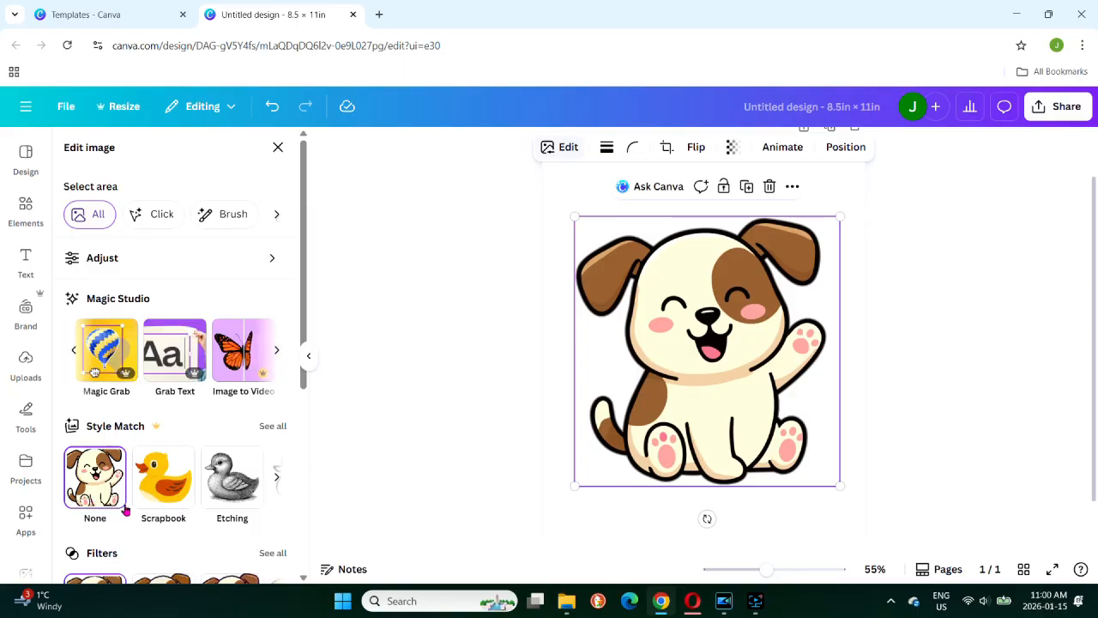
scroll(77, 508, "down", 4)
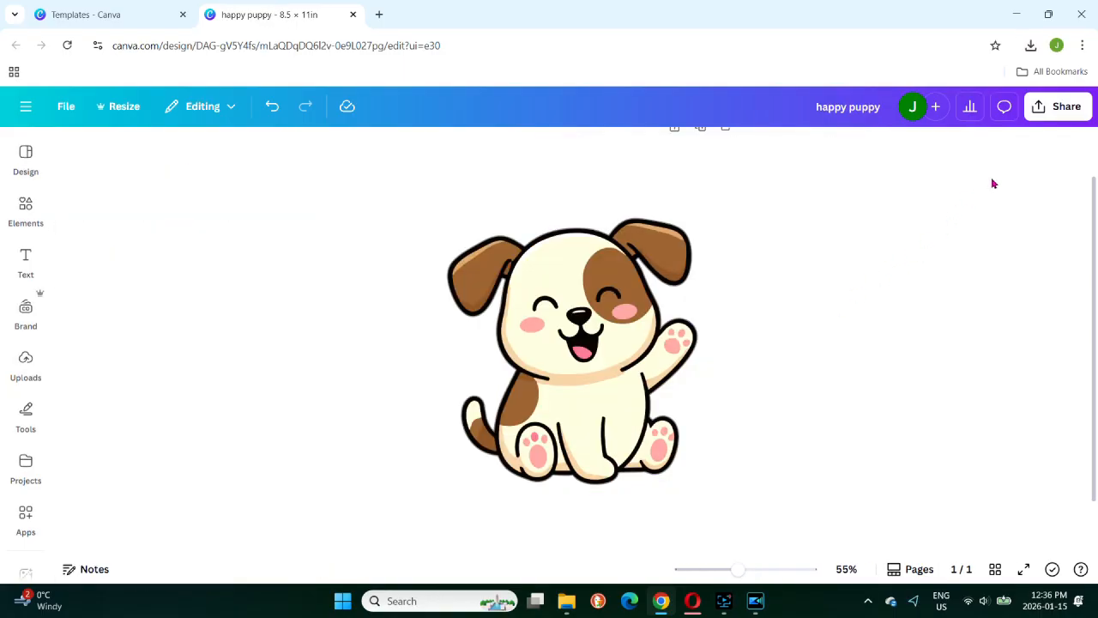
Download the happy puppy design as a PNG with a transparent background and saved download settings
left_click(1060, 106)
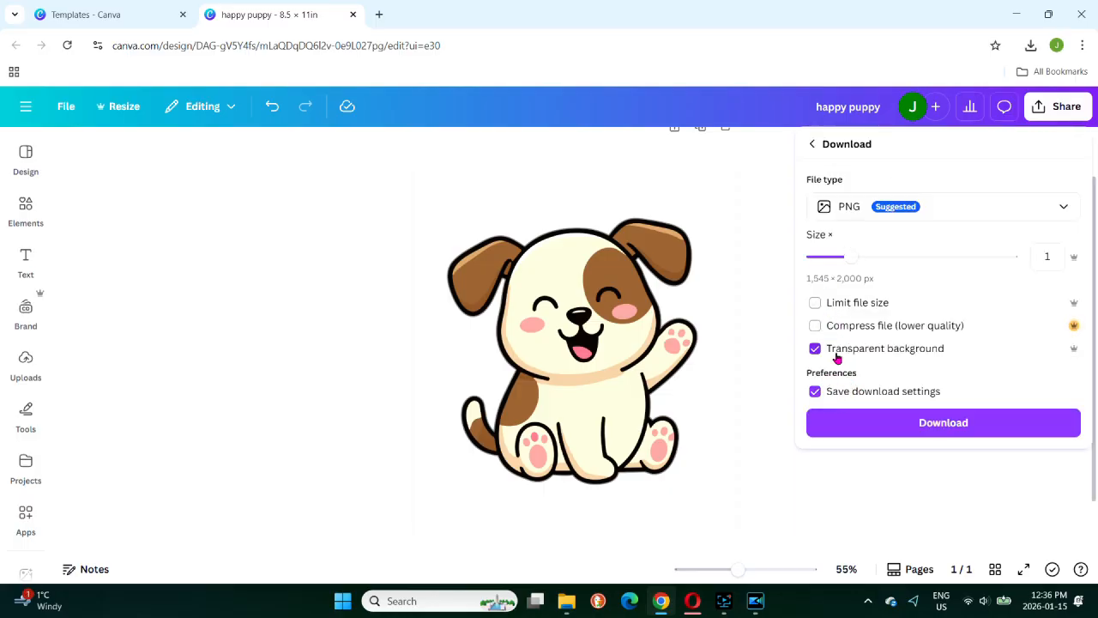
left_click(939, 421)
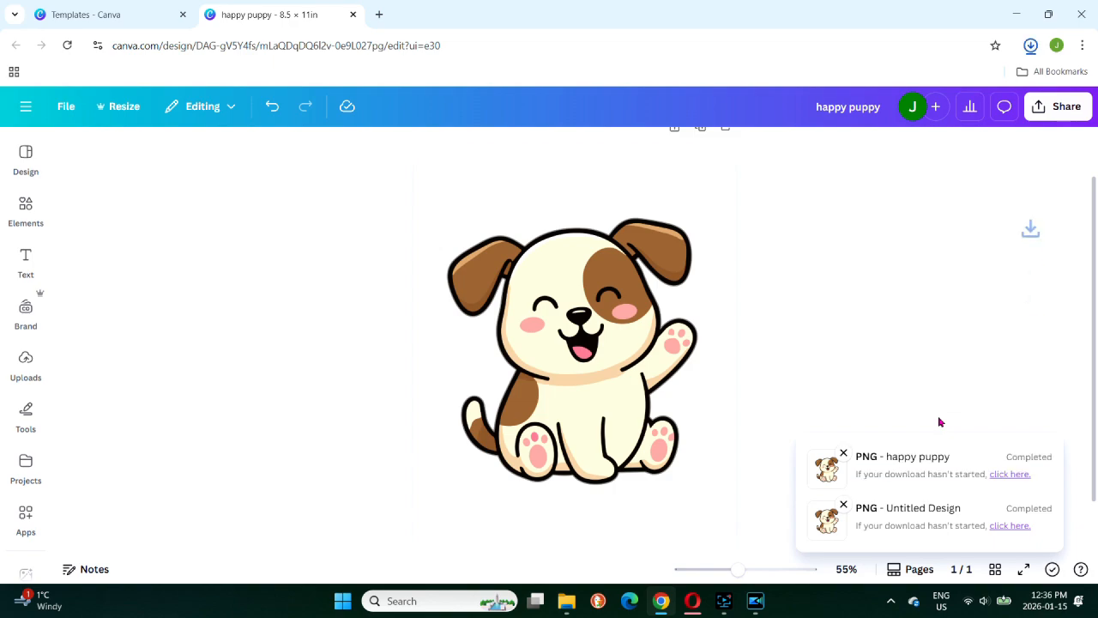
Bring the downloaded puppy PNG onto the page as an uploaded image and enlarge it
left_click(1032, 45)
left_click_drag(880, 105, 609, 223)
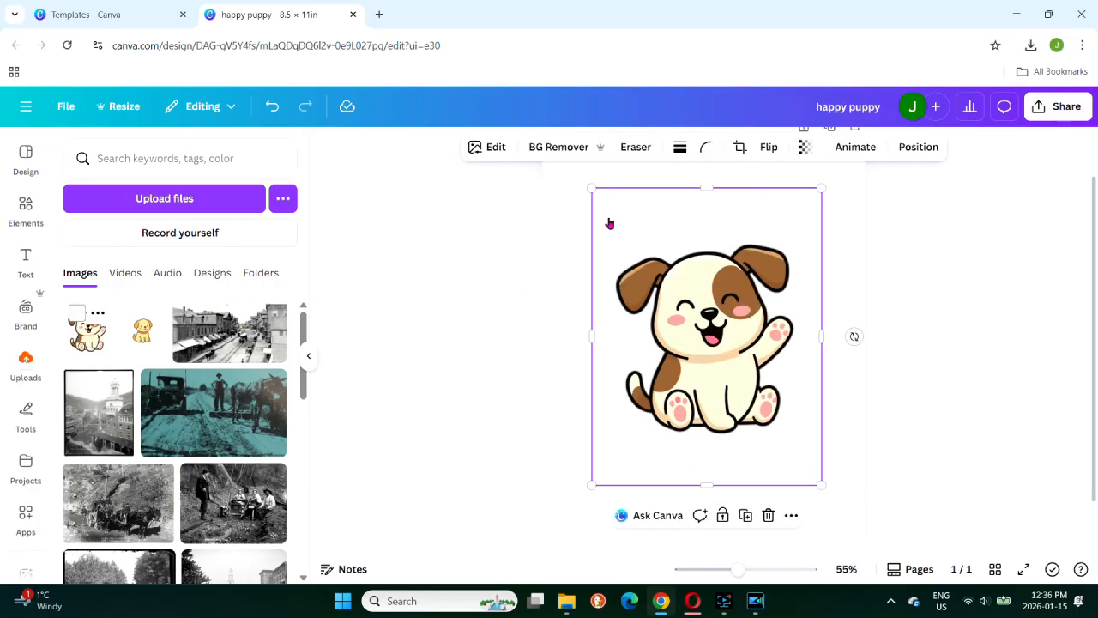
left_click_drag(692, 484, 731, 535)
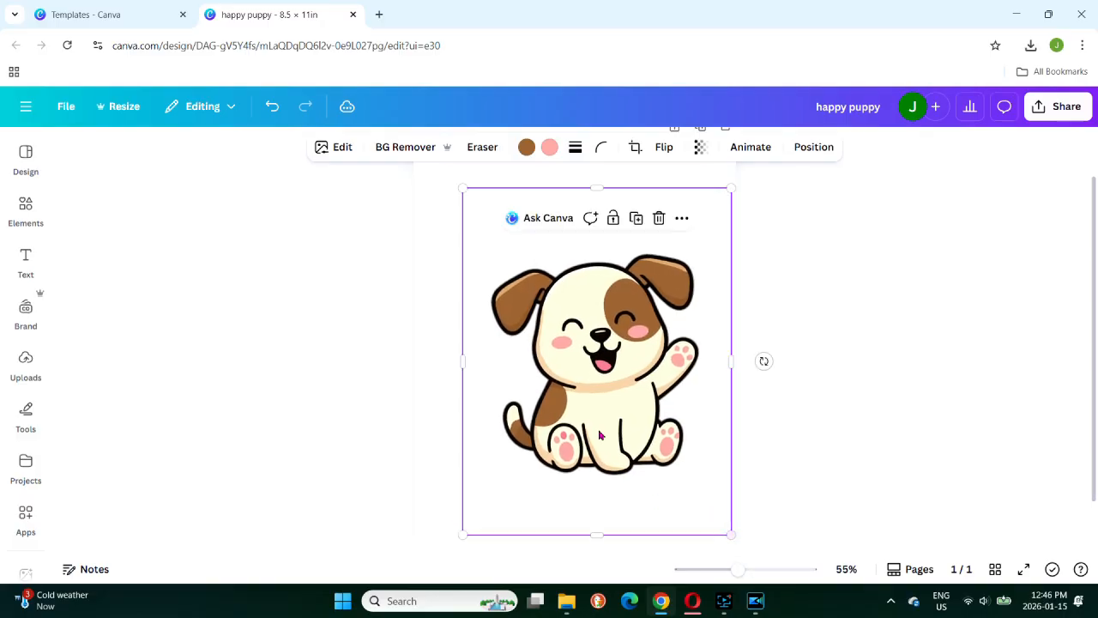
Centre the puppy image on the page and set the page background to the medium-dark blue default solid color
mouse_move(593, 393)
left_mouse_down()
mouse_move(571, 386)
mouse_move(573, 395)
left_mouse_up()
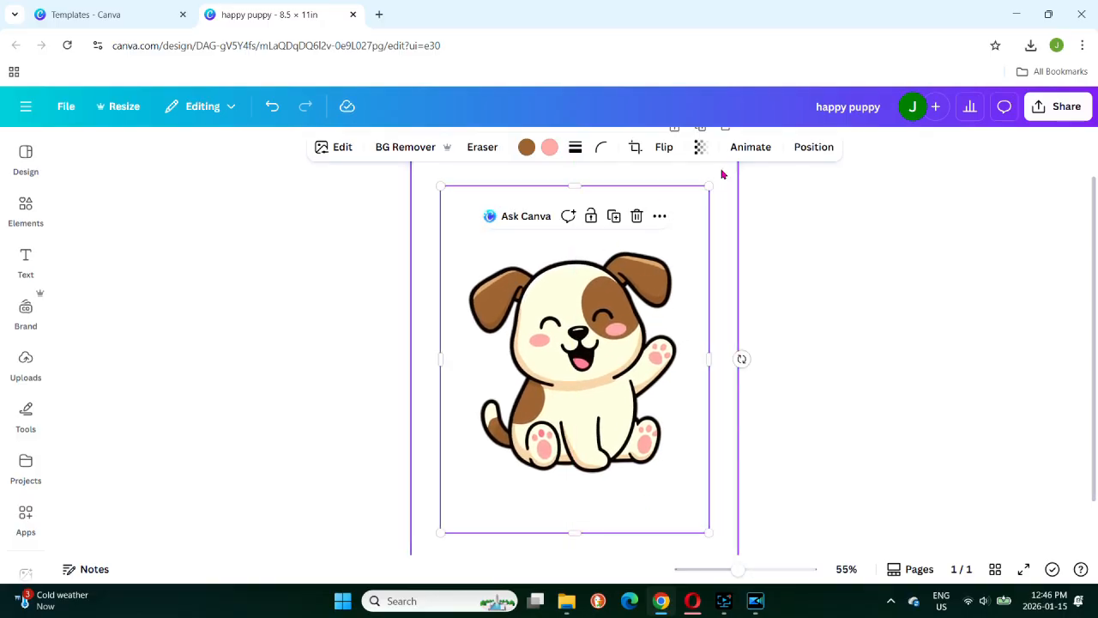
left_click(546, 174)
left_click(646, 146)
left_click_drag(305, 380, 305, 387)
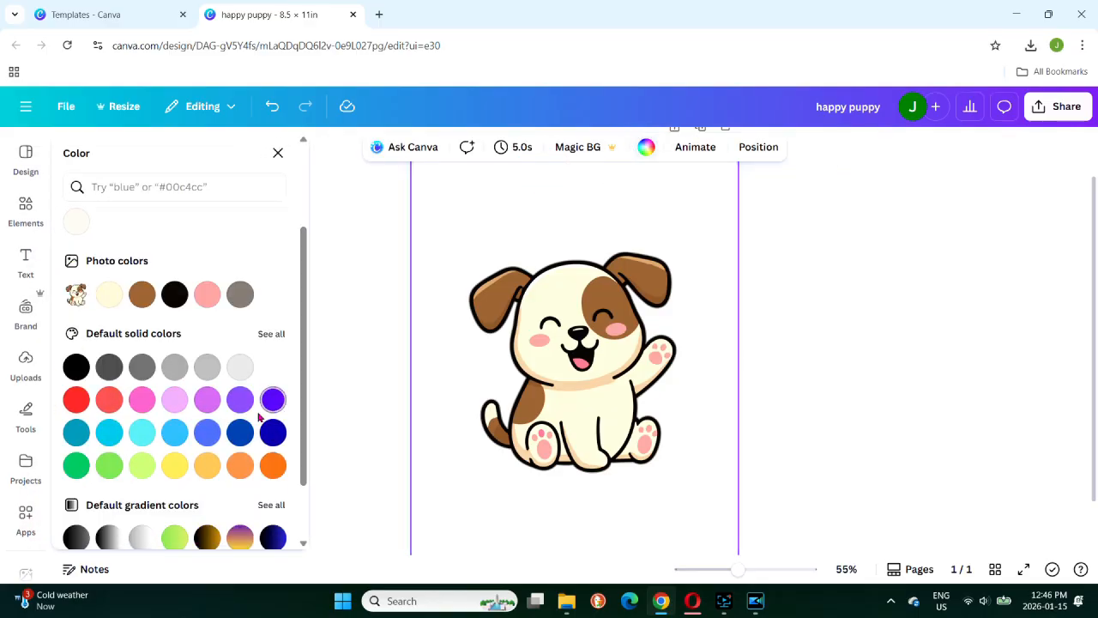
left_click(240, 433)
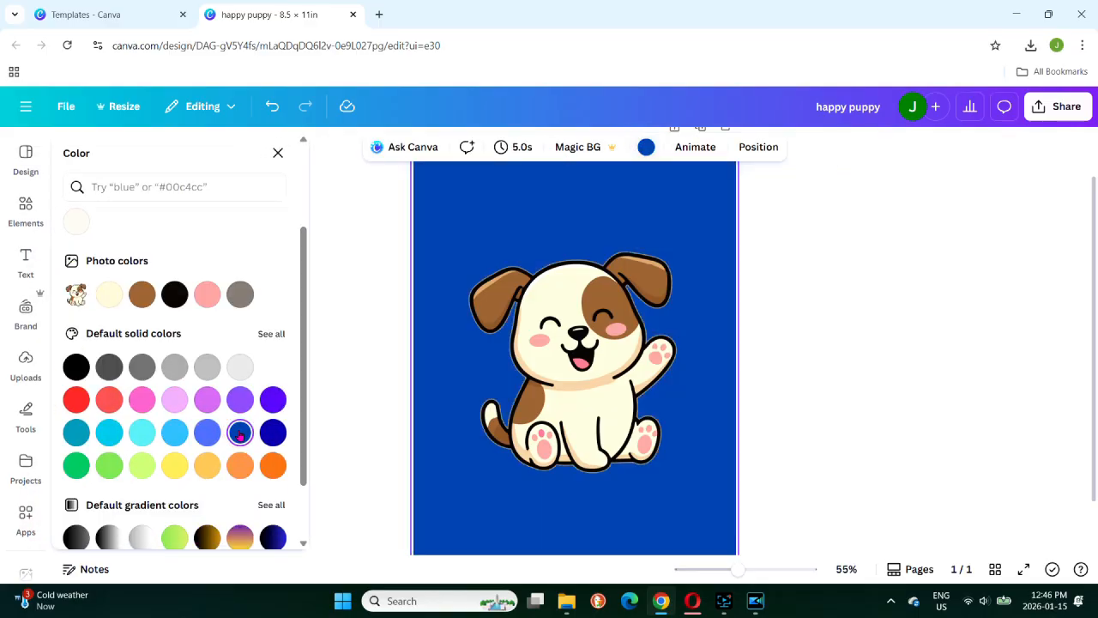
Apply the Outline shadow effect to the puppy image
left_click(585, 369)
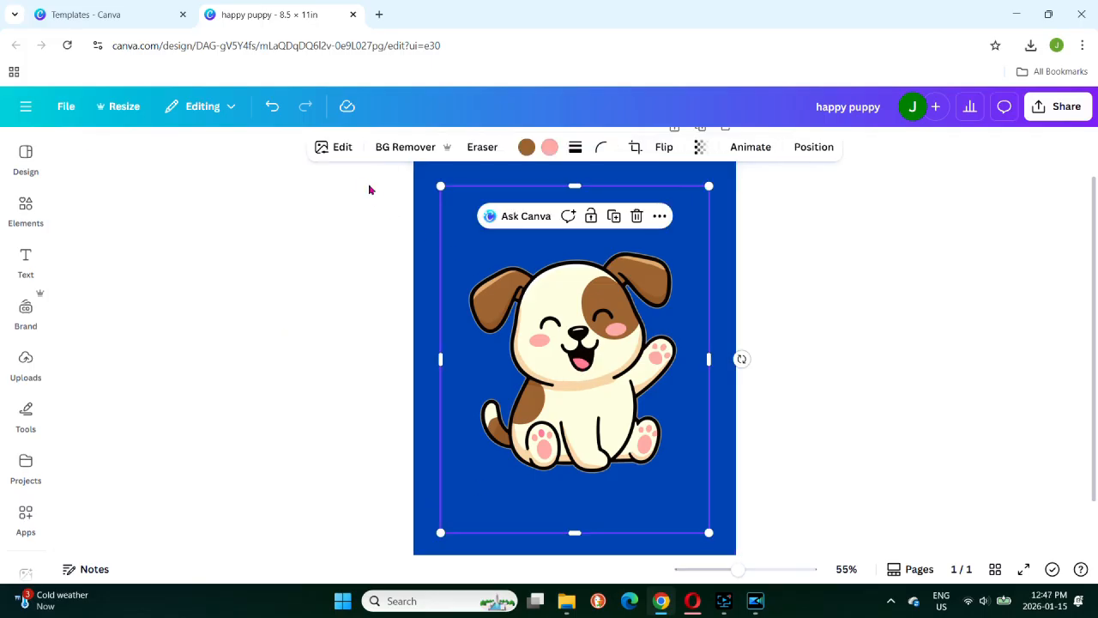
left_click(339, 148)
left_click(339, 147)
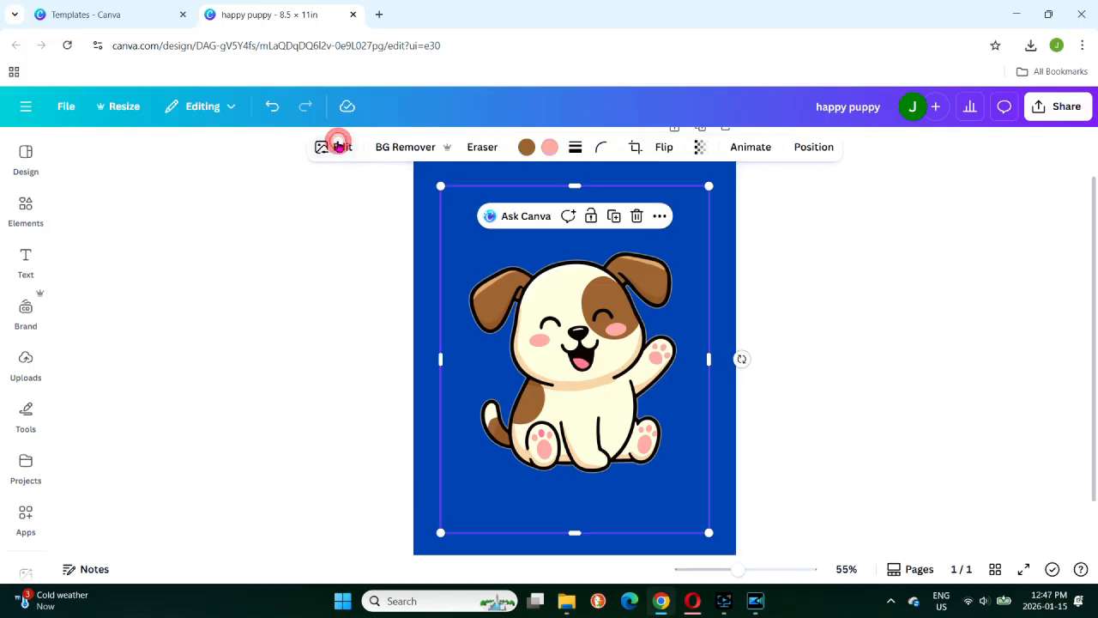
scroll(95, 377, "down", 3)
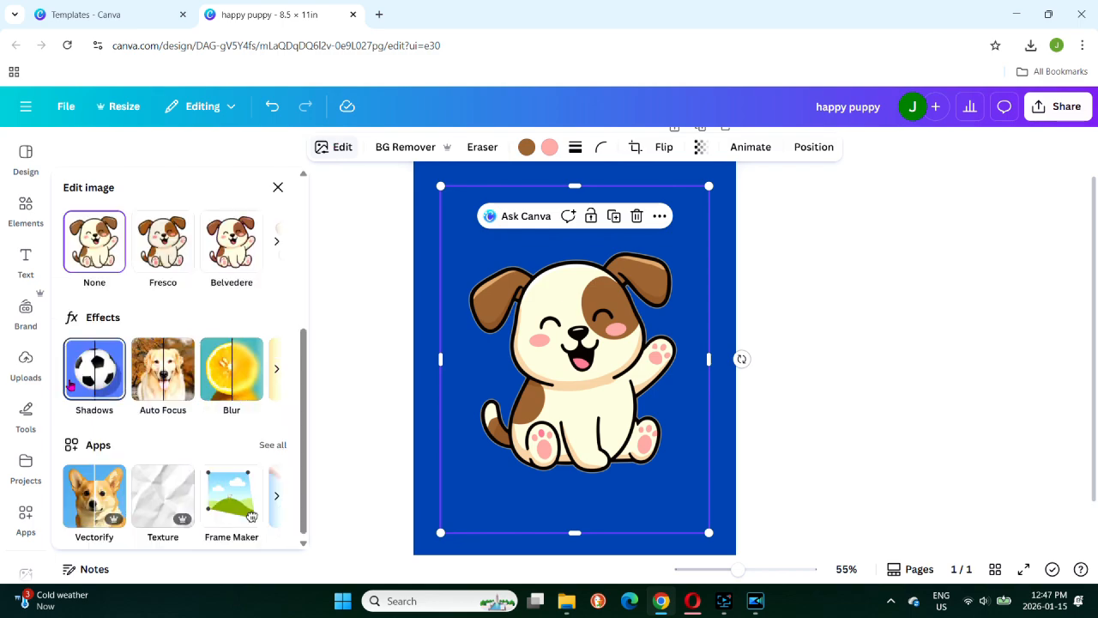
left_click(74, 375)
left_click(252, 347)
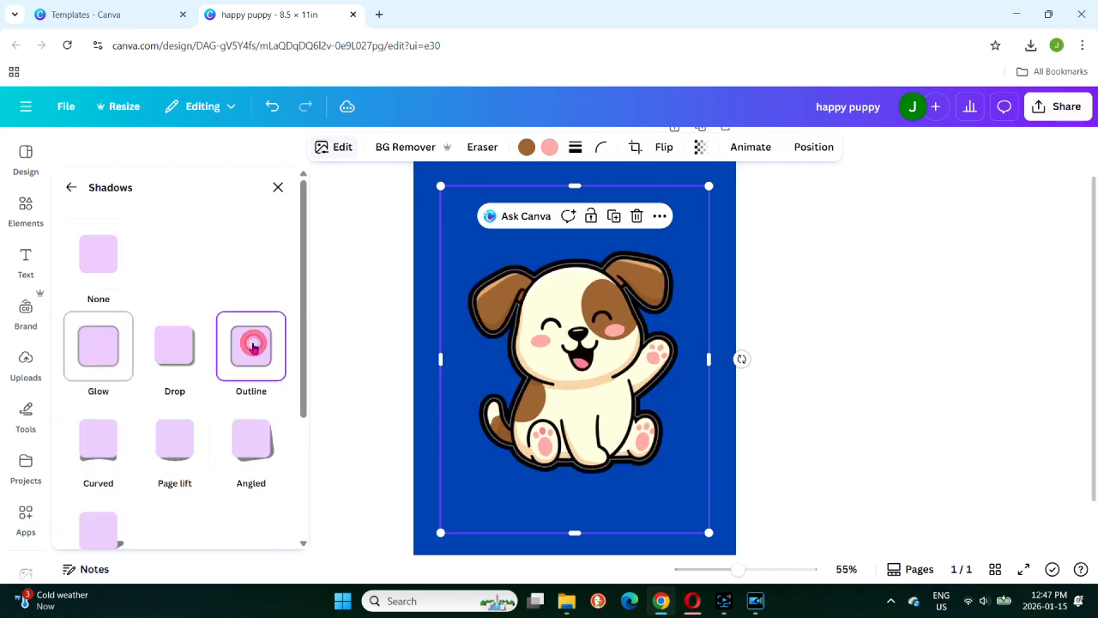
Set the puppy outline's size to 39 and its color to white (#FFFFFF)
left_click_drag(304, 351, 307, 474)
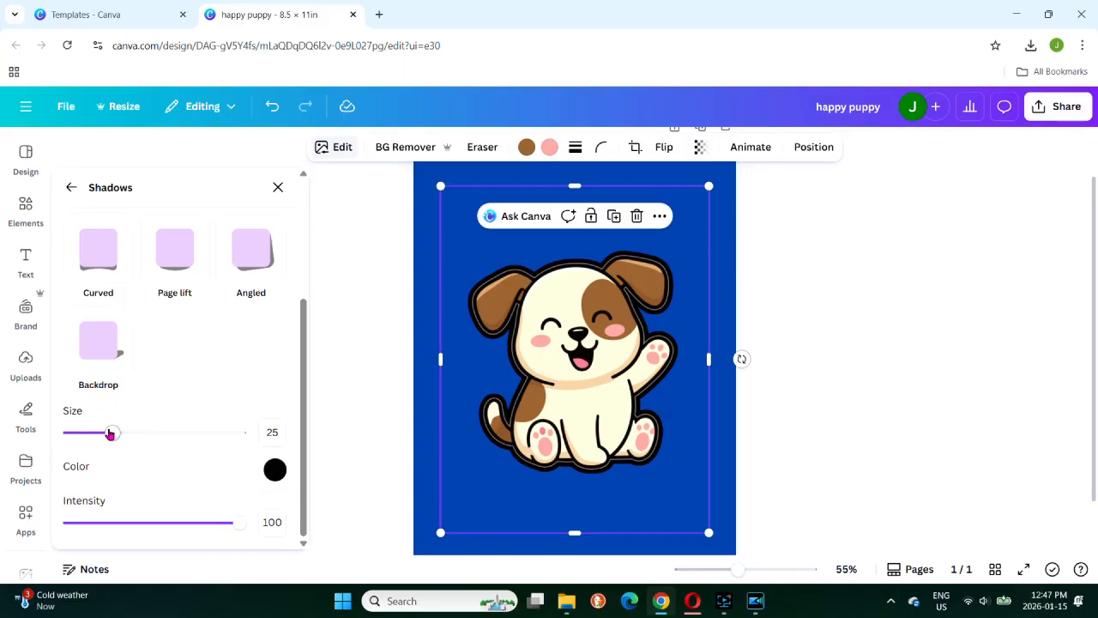
left_click_drag(110, 432, 136, 434)
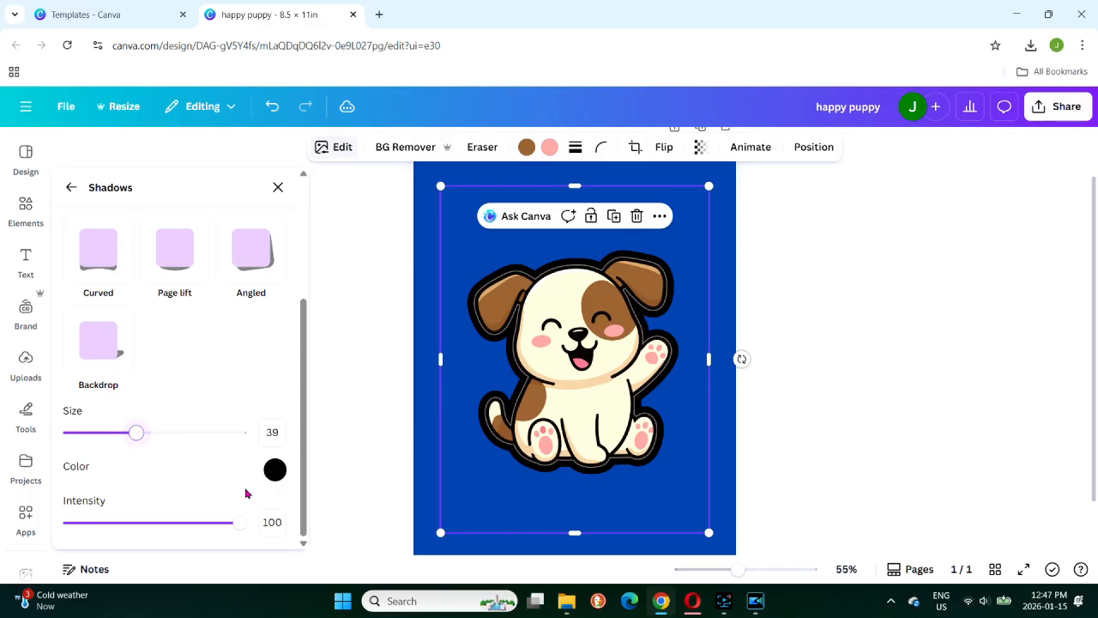
left_click(276, 470)
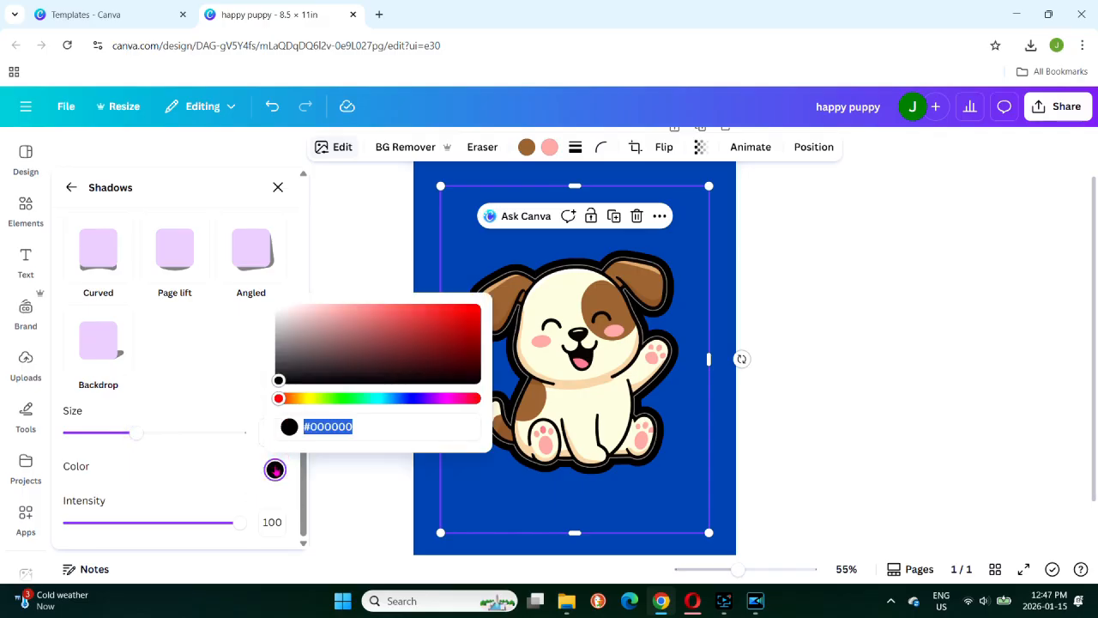
left_click_drag(279, 380, 267, 300)
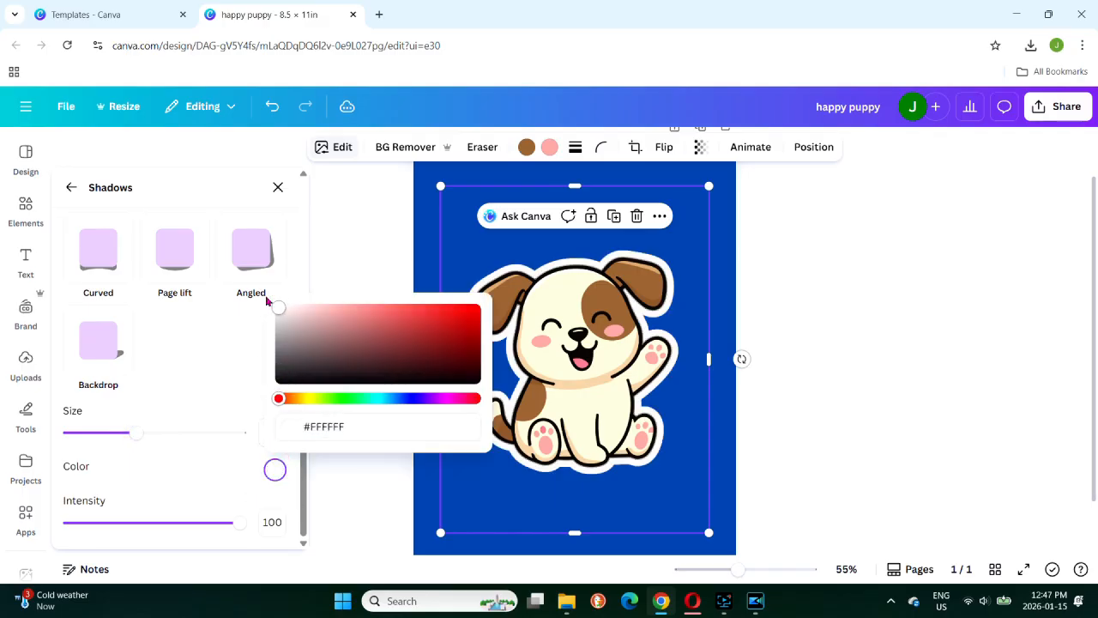
left_click(214, 472)
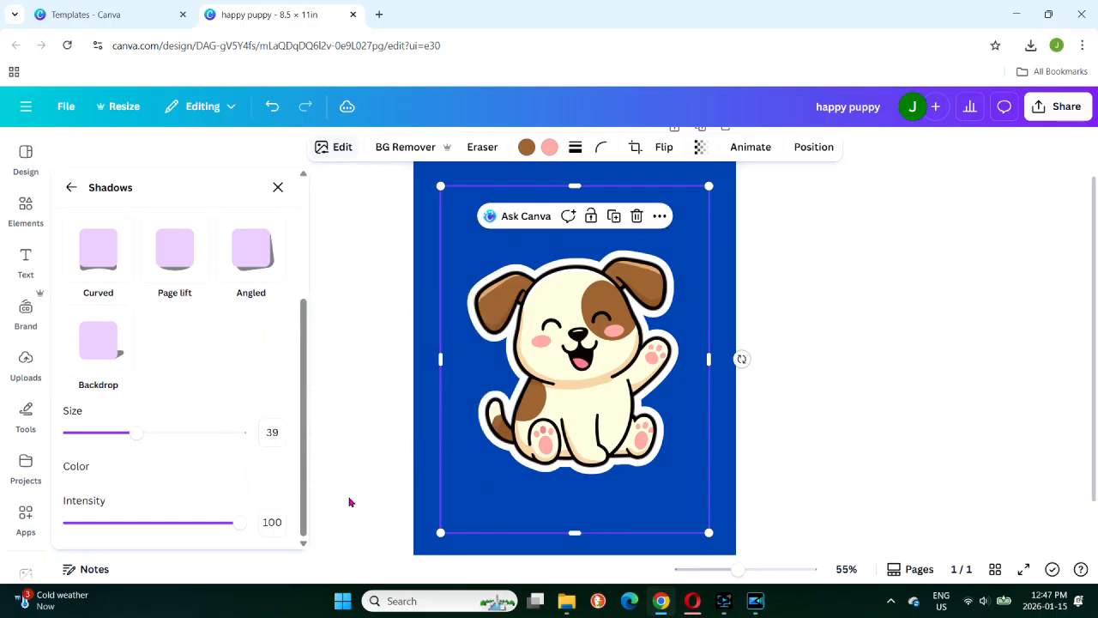
Remove the blue page background and download the design as a PNG with a transparent background
left_click(721, 181)
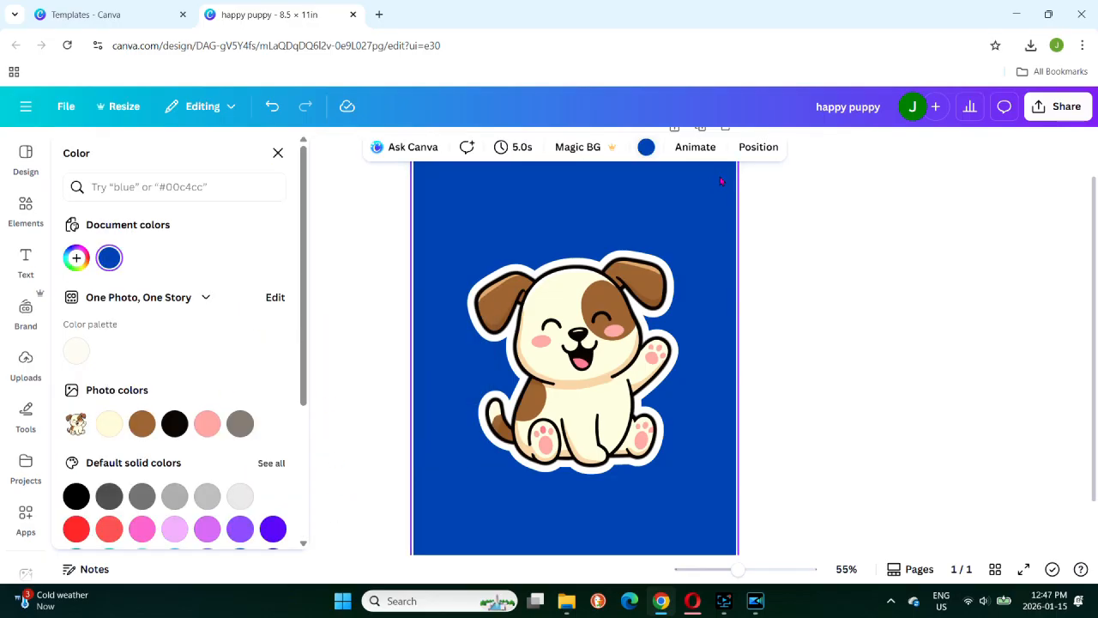
key("Delete")
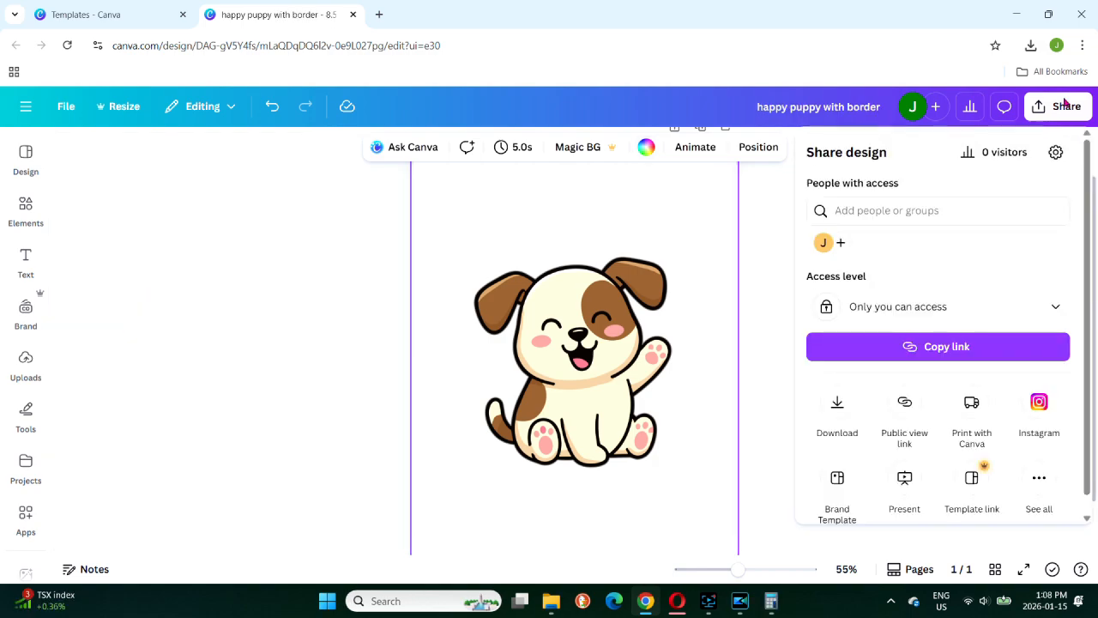
left_click(838, 402)
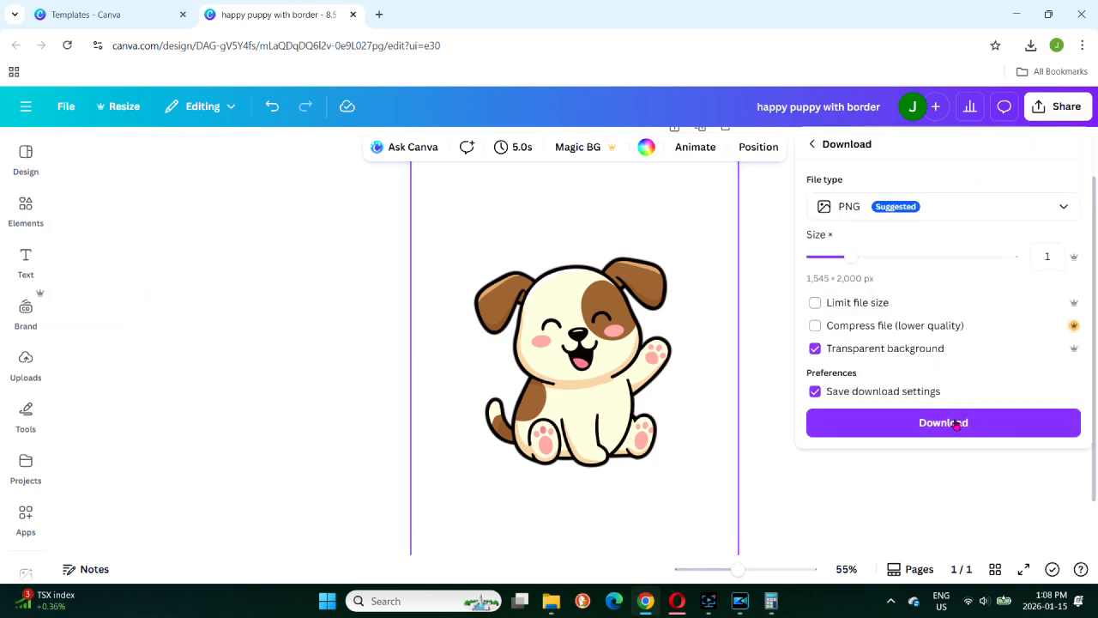
left_click(955, 431)
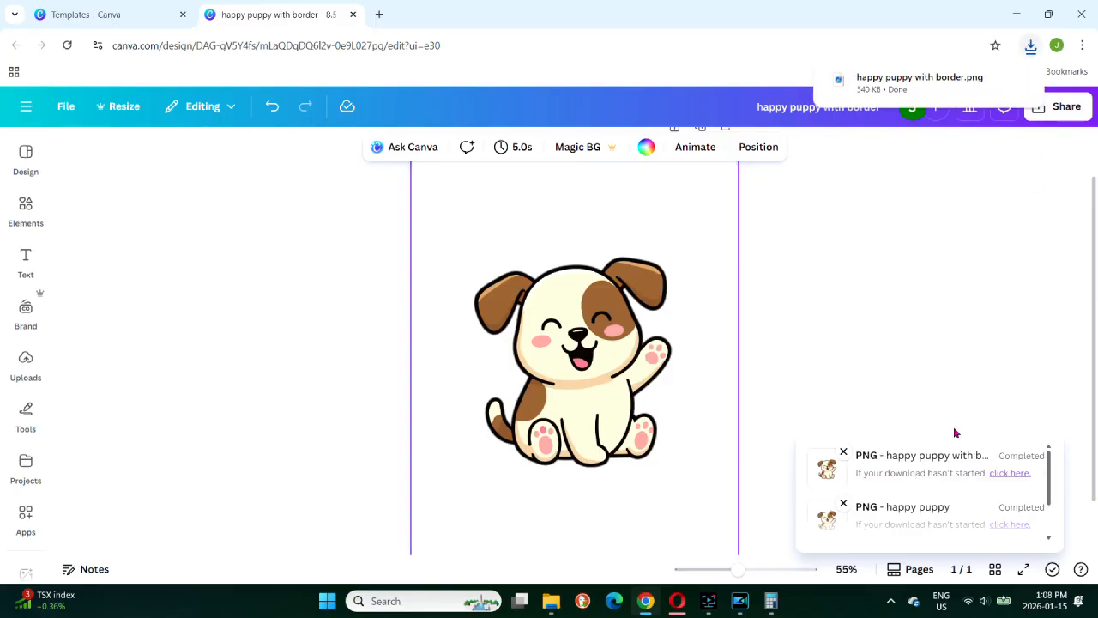
Upload the downloaded "happy puppy with border.png" to the design's image uploads
left_click(26, 364)
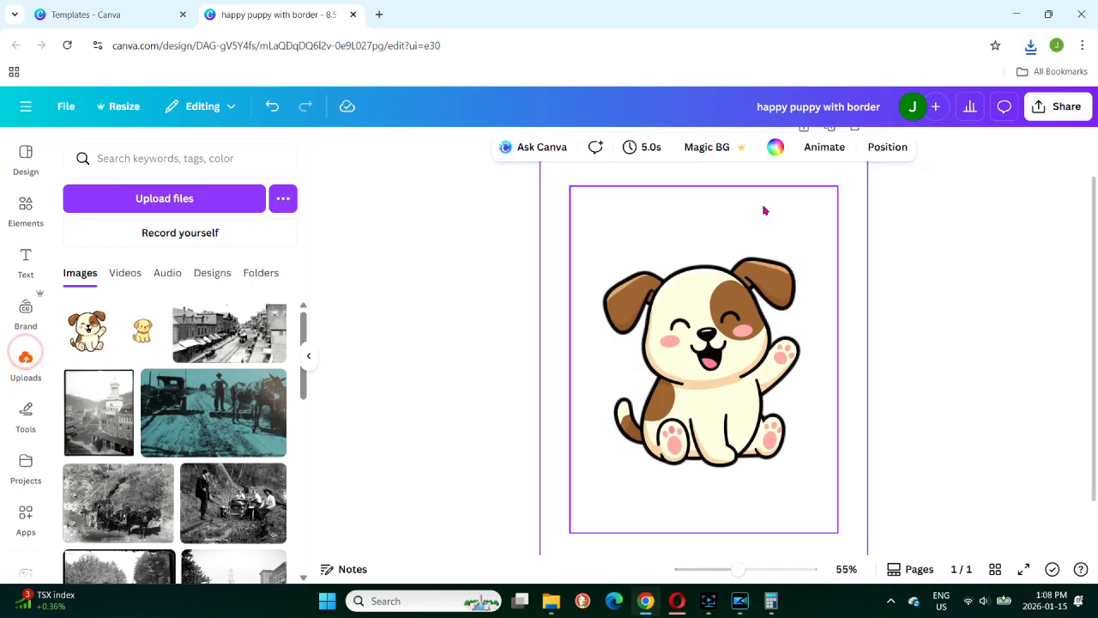
left_click(1031, 47)
left_click_drag(907, 107, 181, 337)
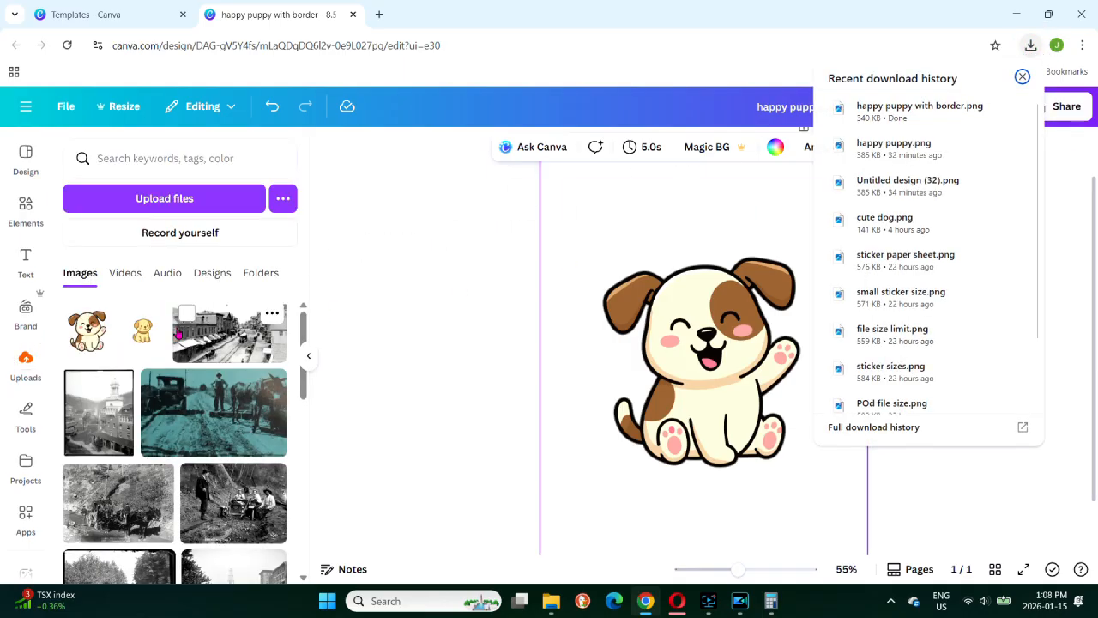
left_click(942, 516)
left_click(443, 322)
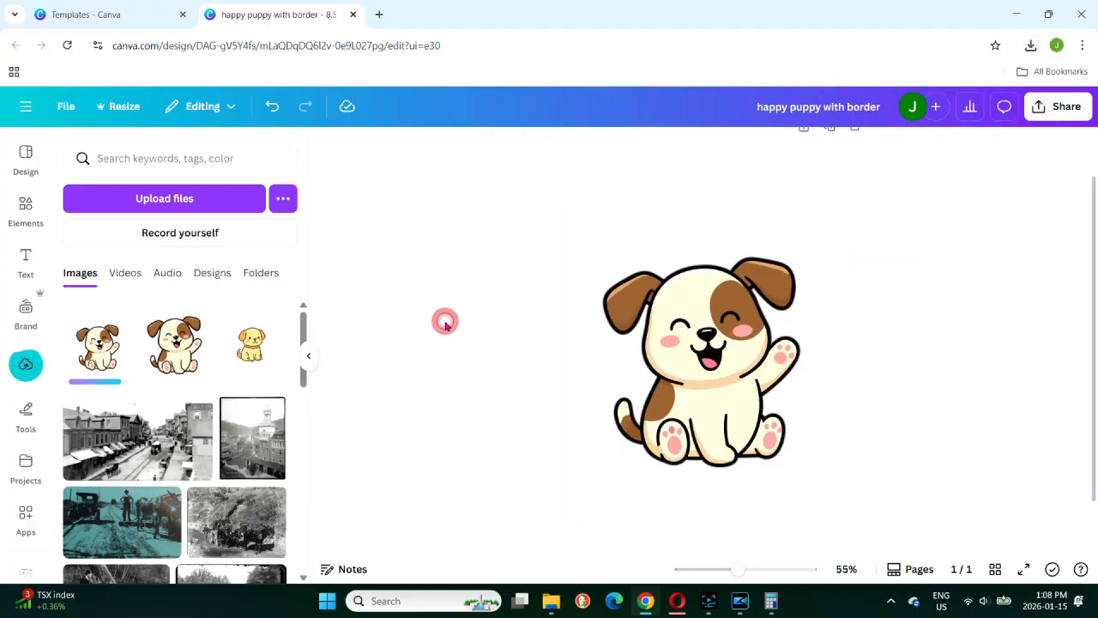
Delete the existing puppy image from the page
left_click(925, 345)
left_click(722, 349)
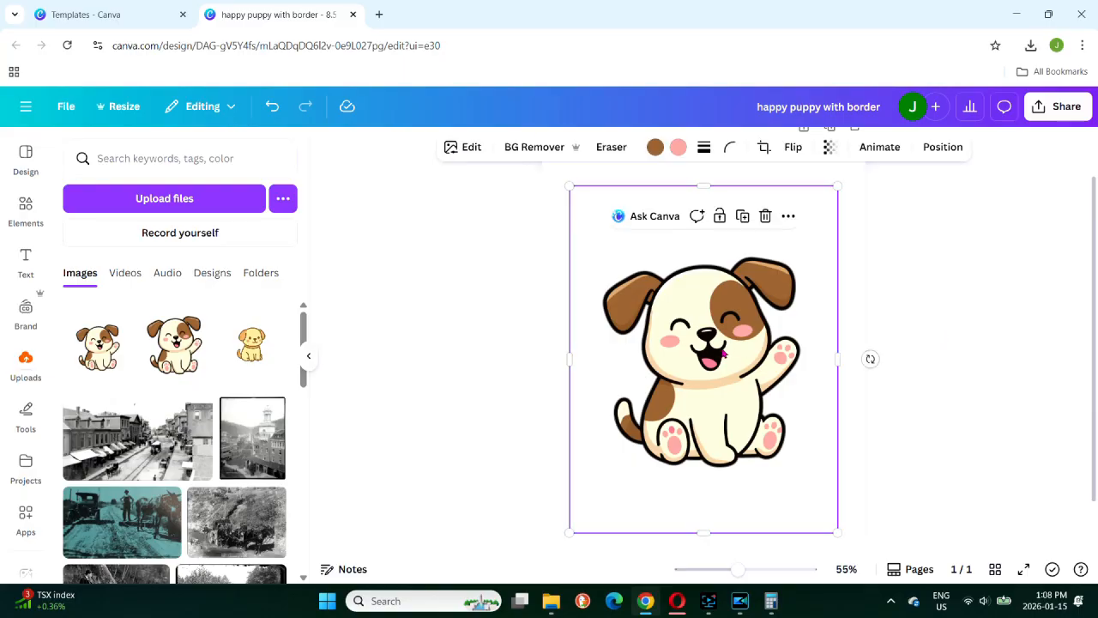
key("Delete")
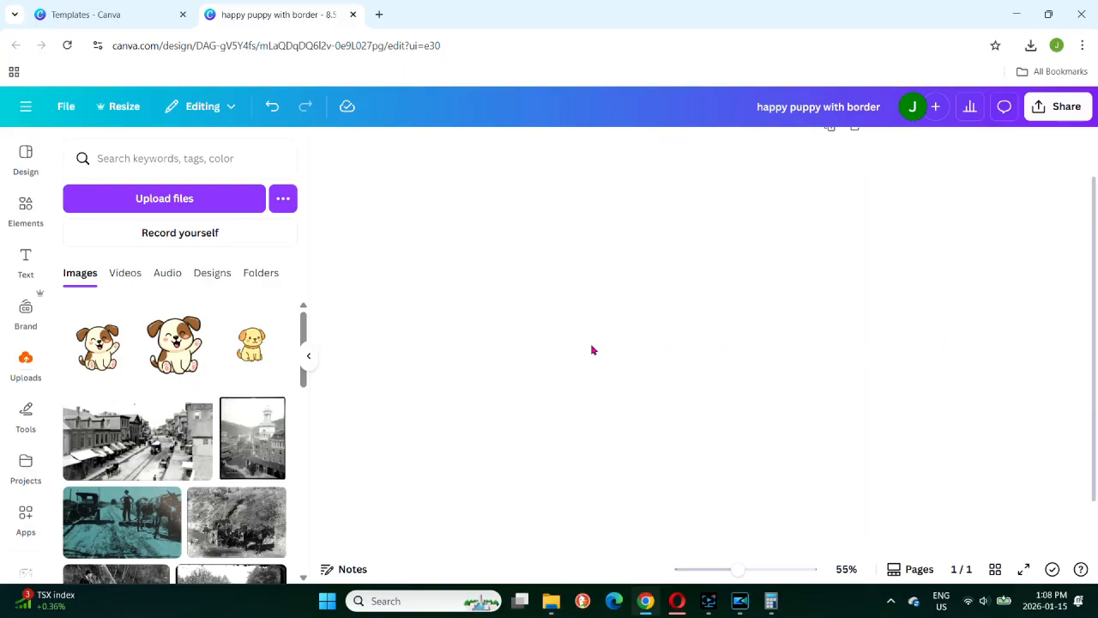
Place the newly uploaded bordered puppy on the page, enlarge it to nearly the page width and centre it
left_click(79, 354)
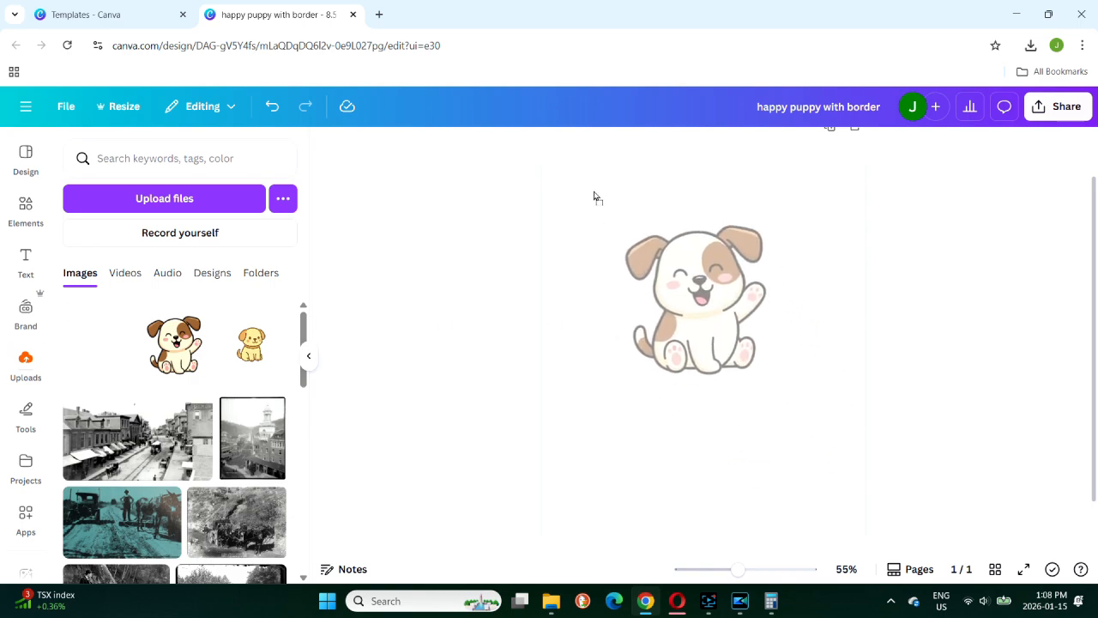
left_click_drag(811, 436, 865, 534)
left_click_drag(761, 358, 734, 382)
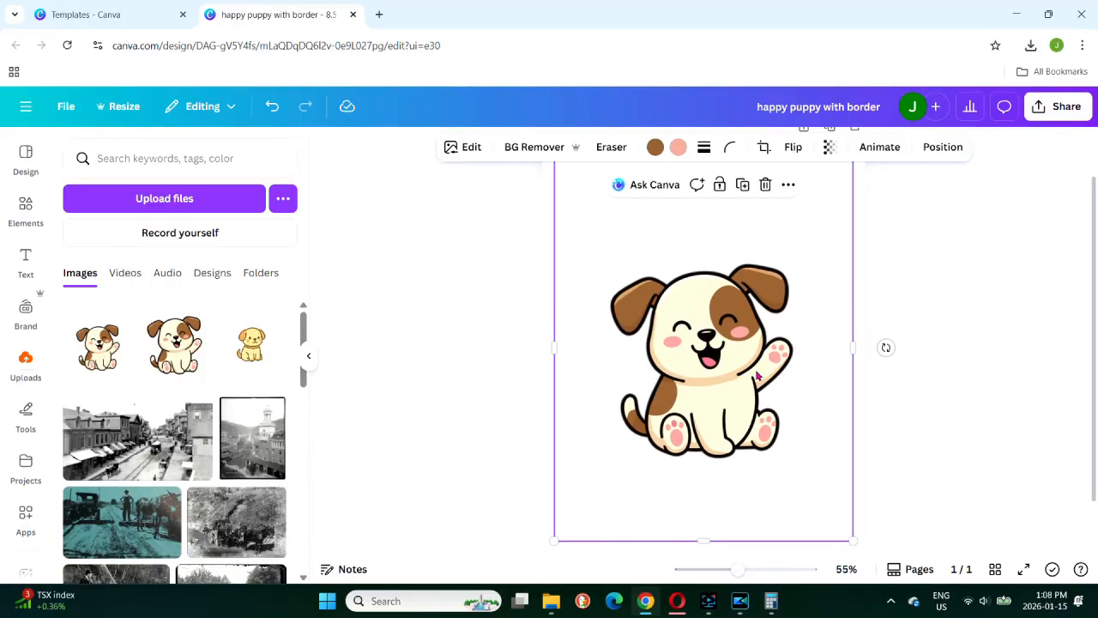
left_click(983, 305)
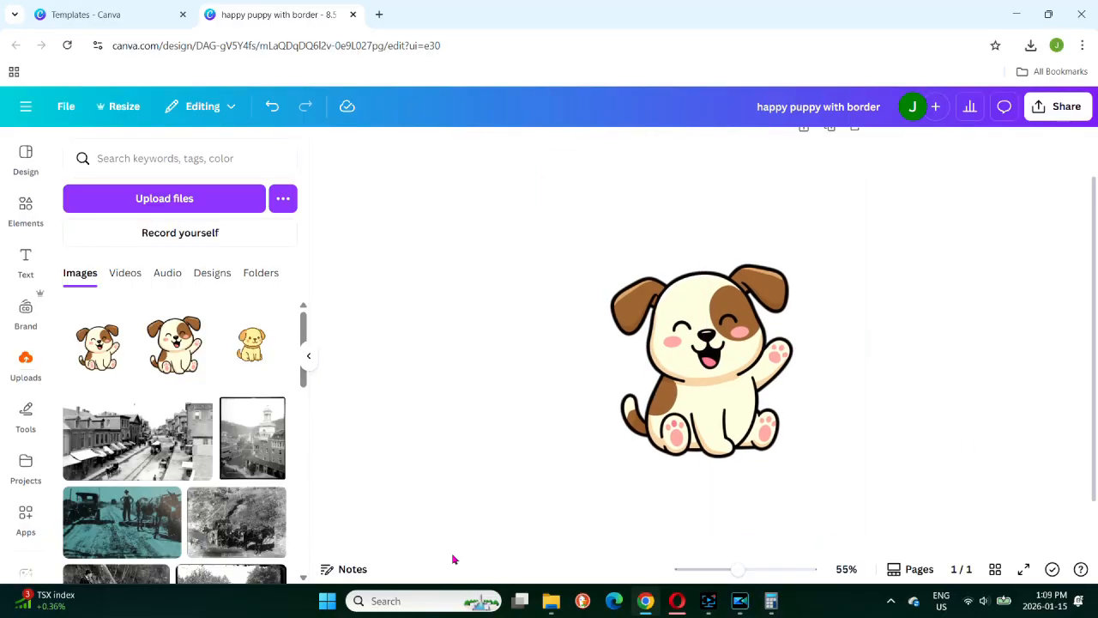
left_click(306, 361)
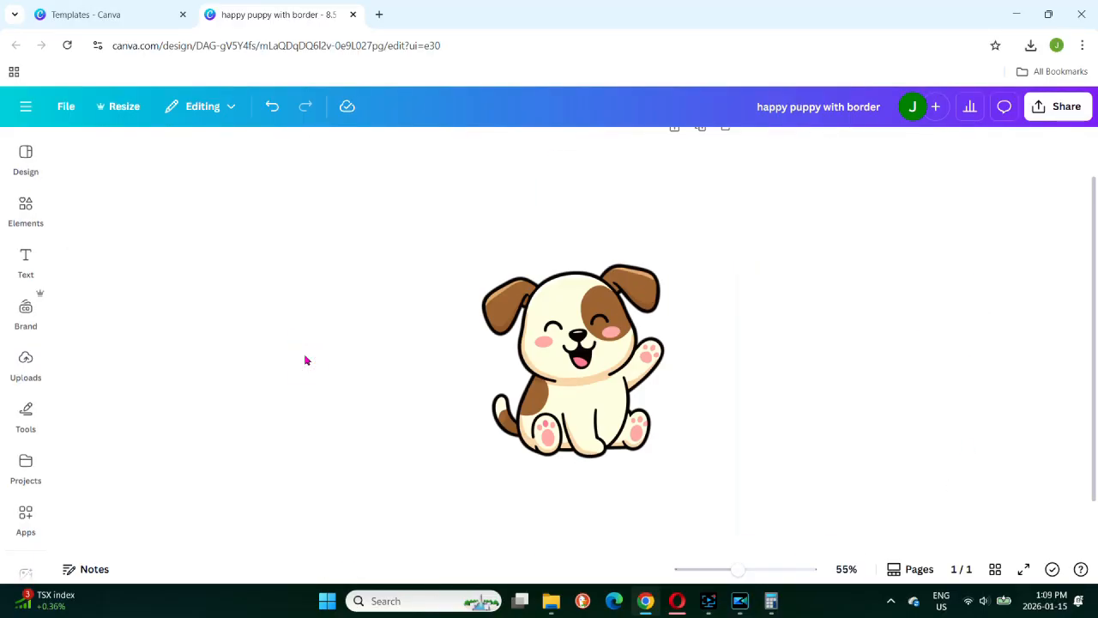